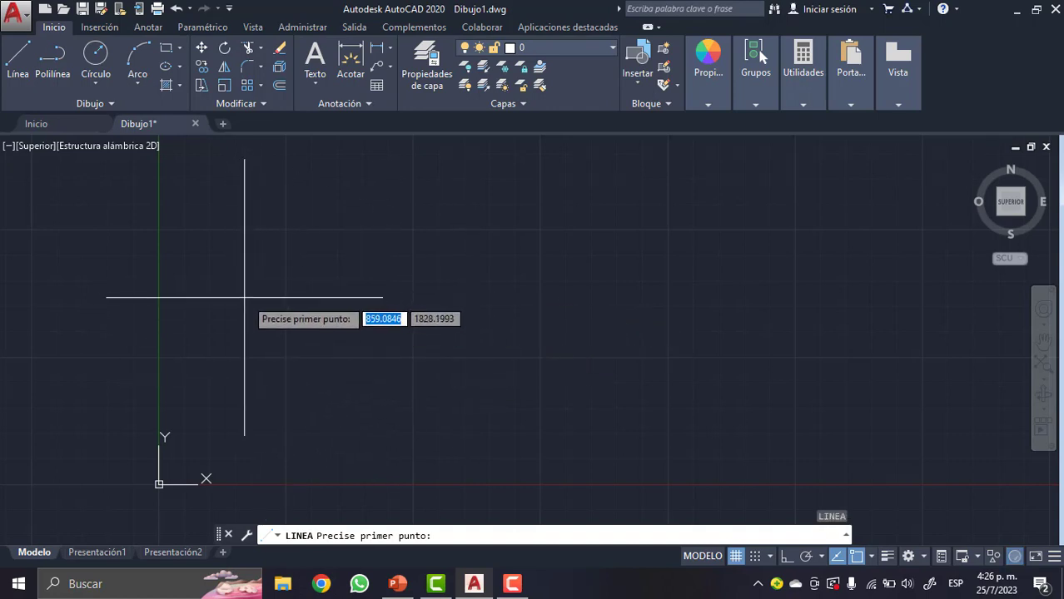
- Turn on ortho mode and draw a horizontal line 80 units long to the right as the top edge of a T-section
{"action": "left_click", "coordinate": [237, 304]}
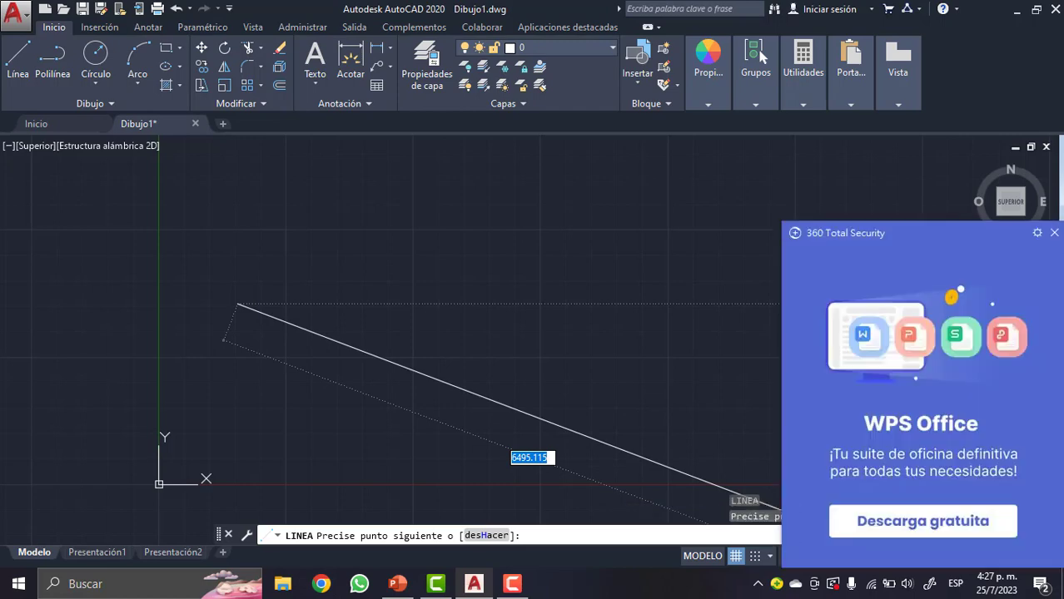
{"action": "left_click", "coordinate": [1055, 233]}
{"action": "key", "text": "F8"}
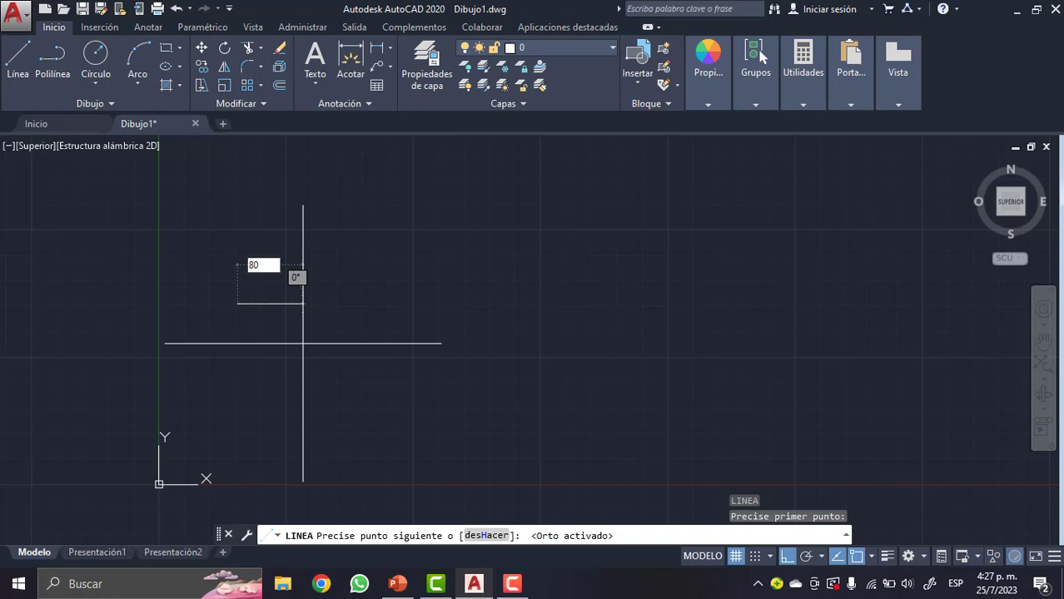
{"action": "key", "text": "Return"}
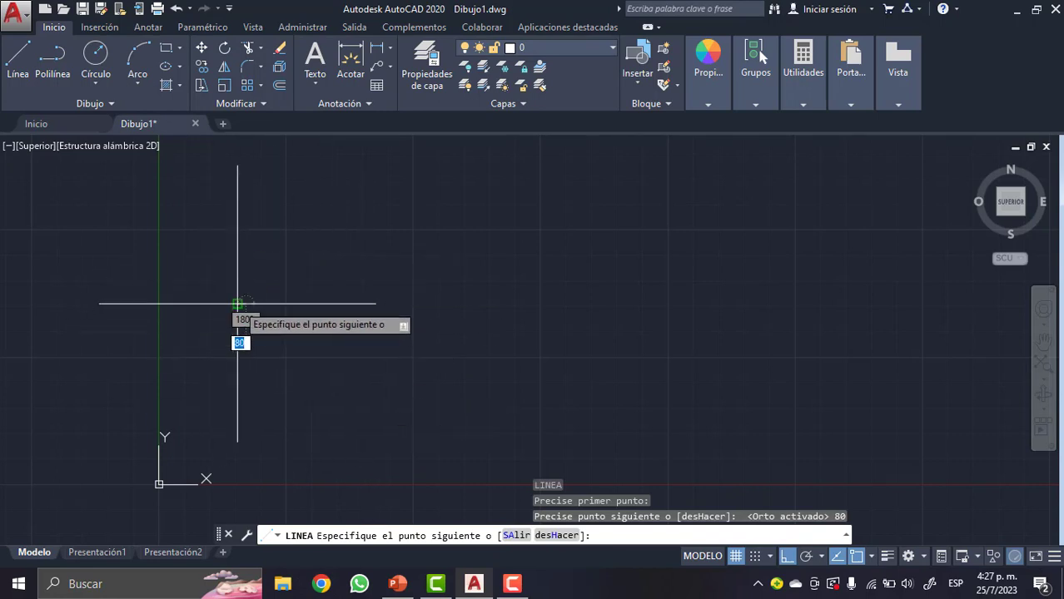
- Continue the T outline from the top edge's right end with segments 20 down, 20 left and 60 down
{"action": "scroll", "coordinate": [237, 311], "scroll_direction": "up", "scroll_amount": 6}
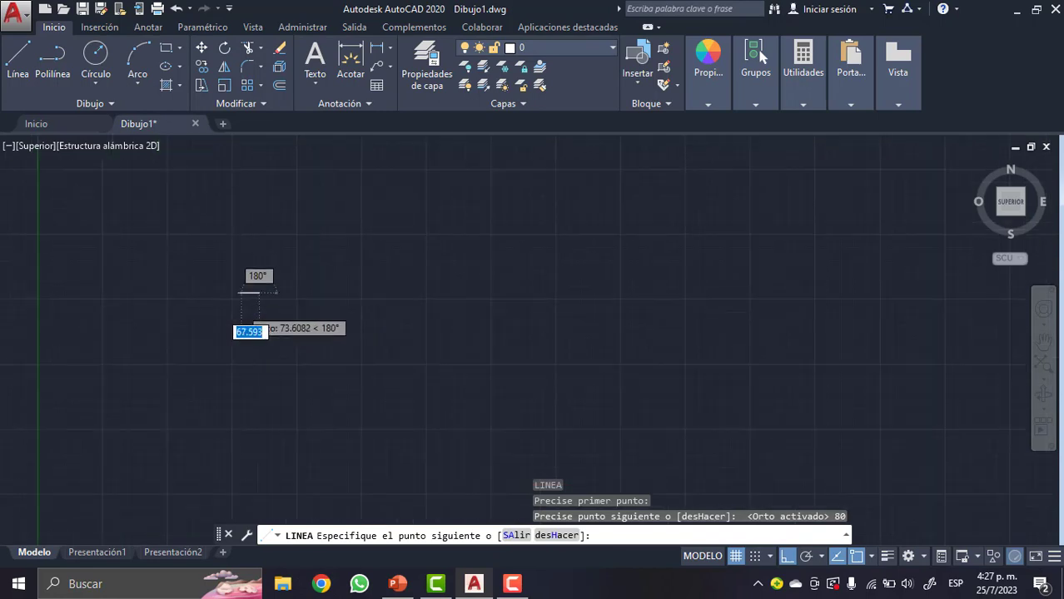
{"action": "scroll", "coordinate": [254, 287], "scroll_direction": "up", "scroll_amount": 4}
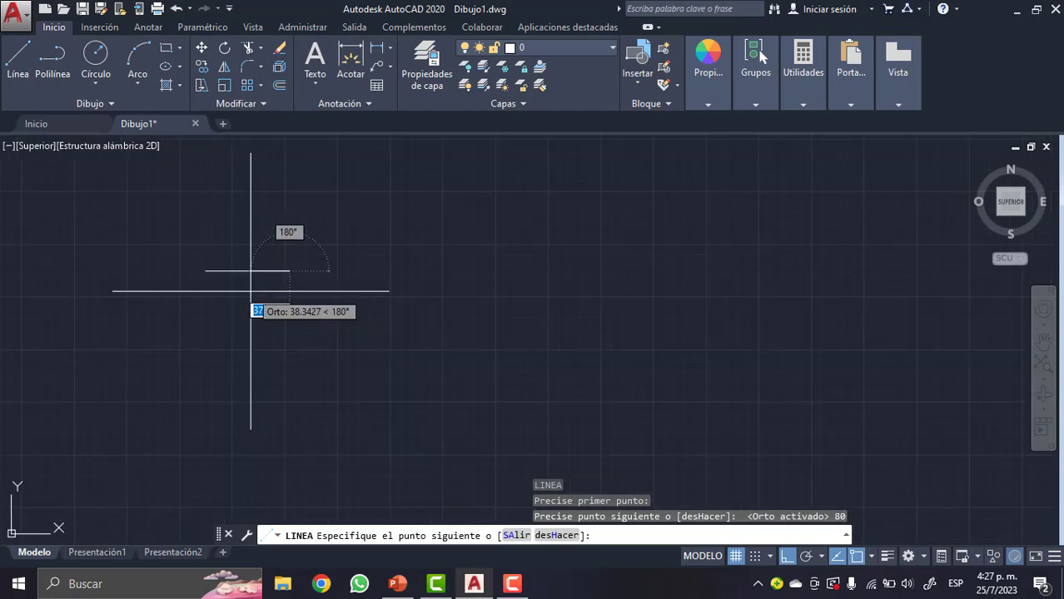
{"action": "scroll", "coordinate": [254, 293], "scroll_direction": "up", "scroll_amount": 2}
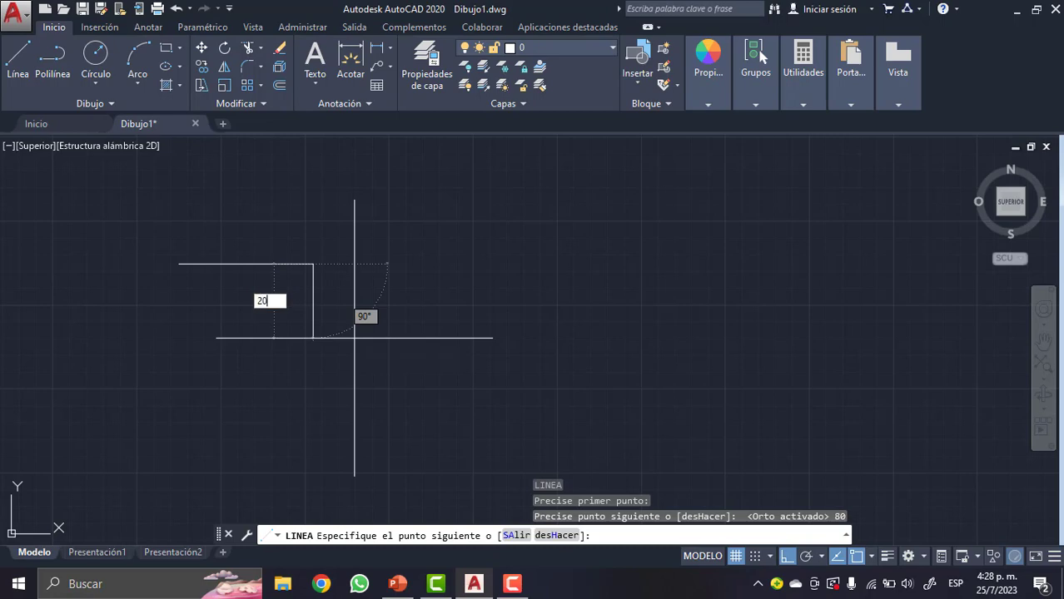
{"action": "key", "text": "Return"}
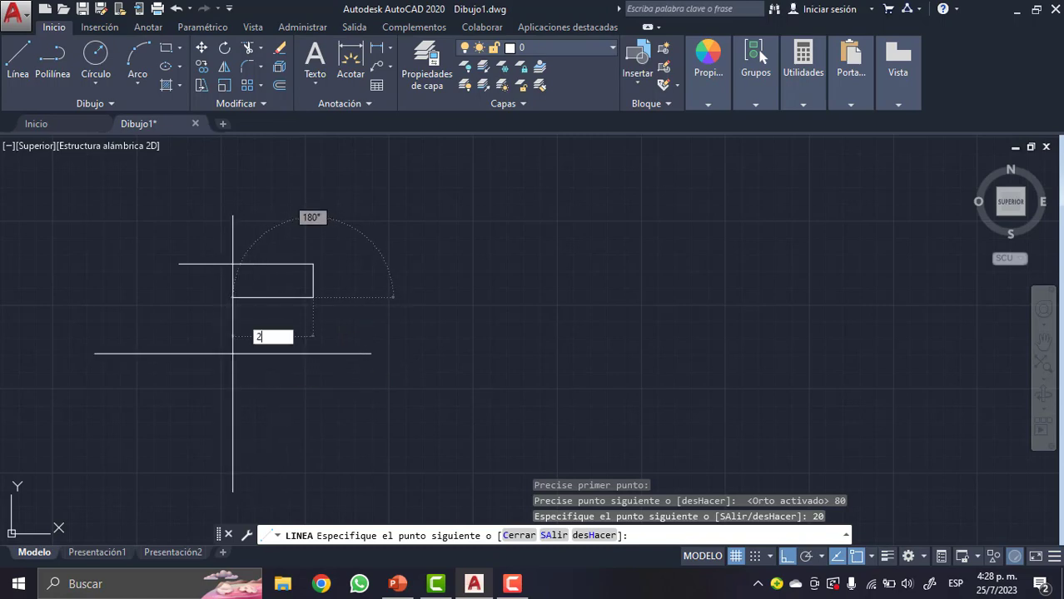
{"action": "type", "text": "20"}
{"action": "key", "text": "Return"}
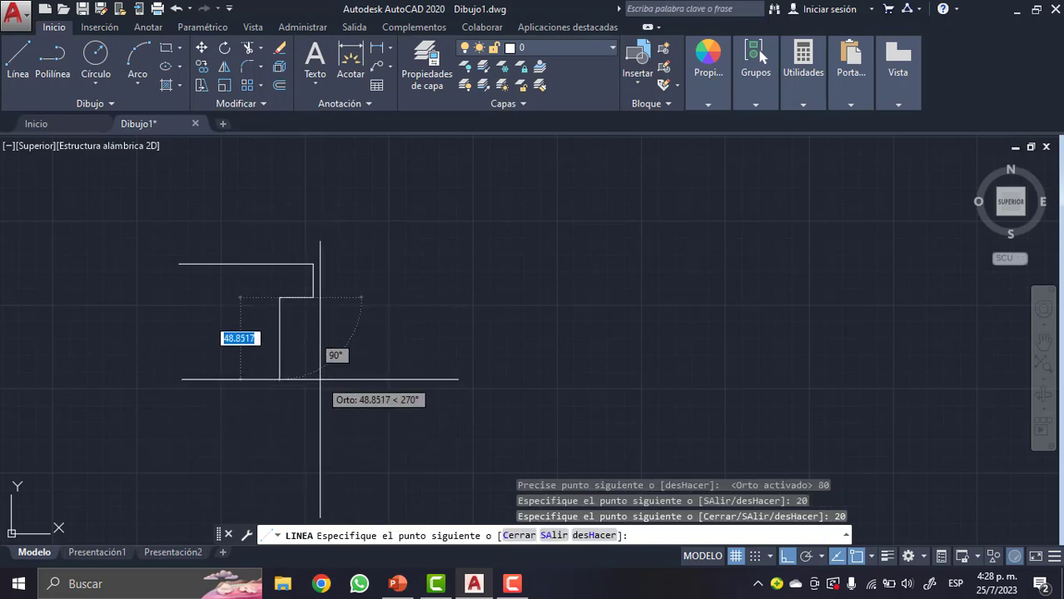
{"action": "key", "text": "Return"}
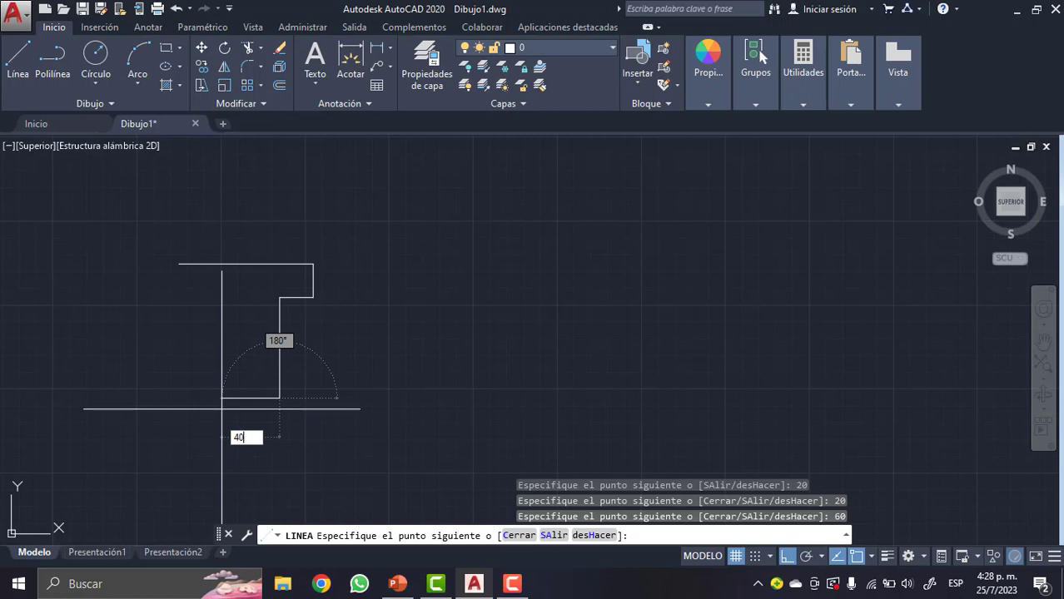
- Complete the T outline with segments 40 left, 60 up and 20 left, closing it at the top edge's starting point
{"action": "type", "text": "40"}
{"action": "key", "text": "Return"}
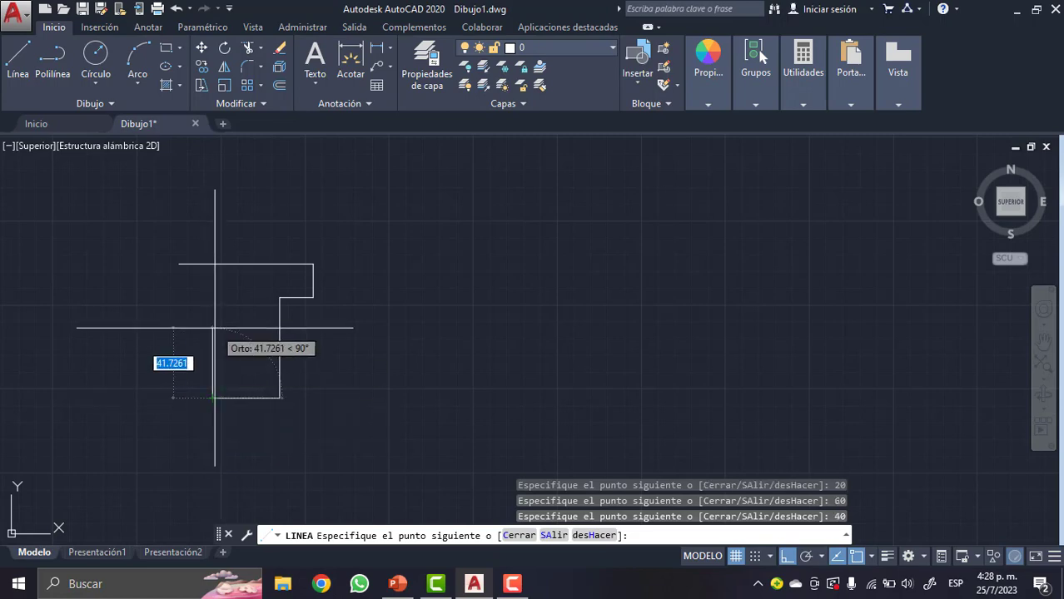
{"action": "type", "text": "60"}
{"action": "key", "text": "Return"}
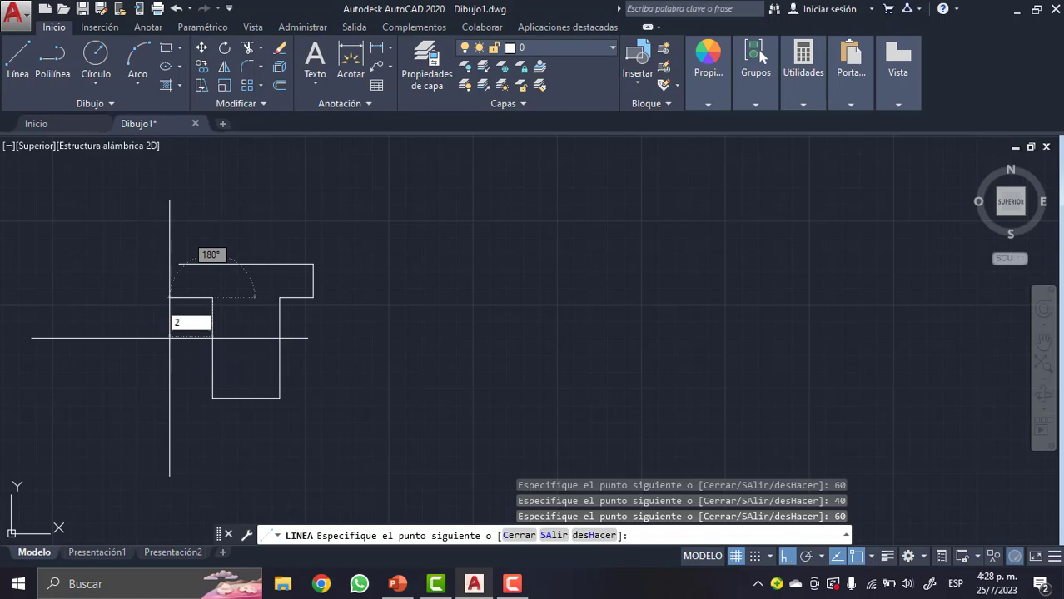
{"action": "type", "text": "20"}
{"action": "key", "text": "Return"}
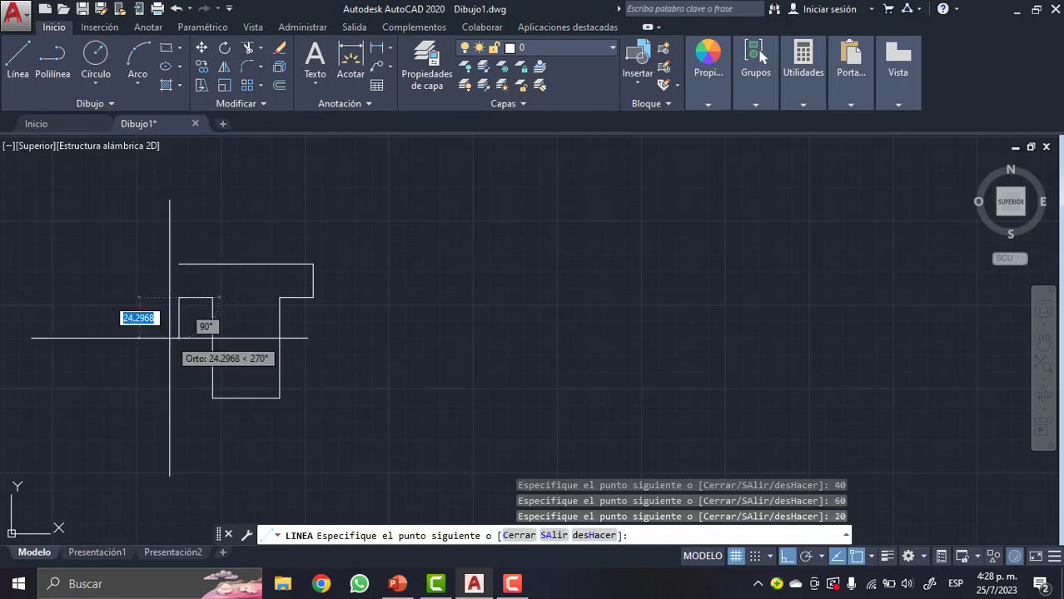
{"action": "left_click", "coordinate": [178, 264]}
{"action": "type", "text": "10"}
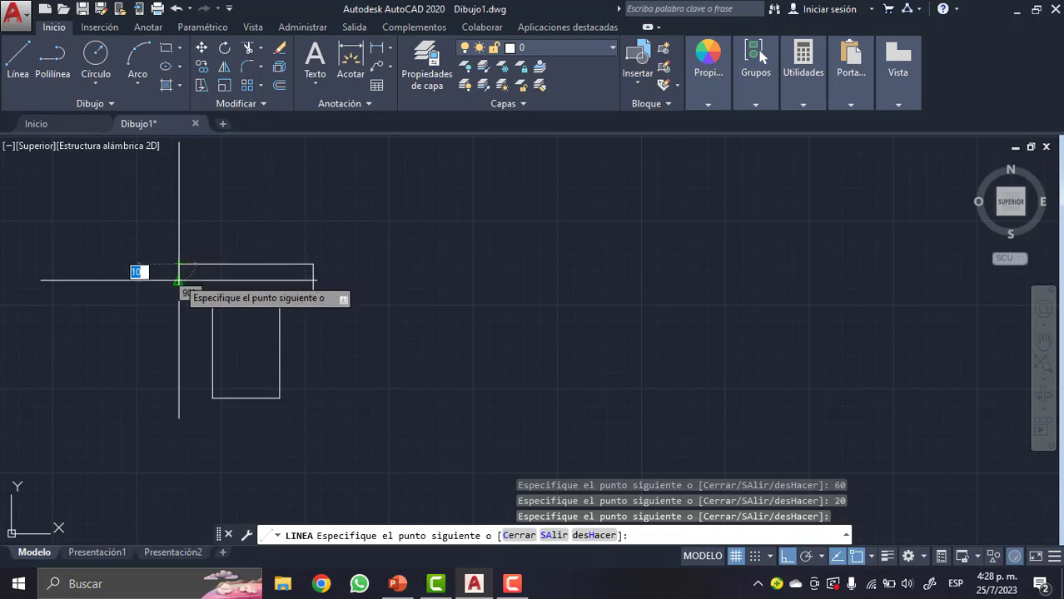
{"action": "key", "text": "Escape"}
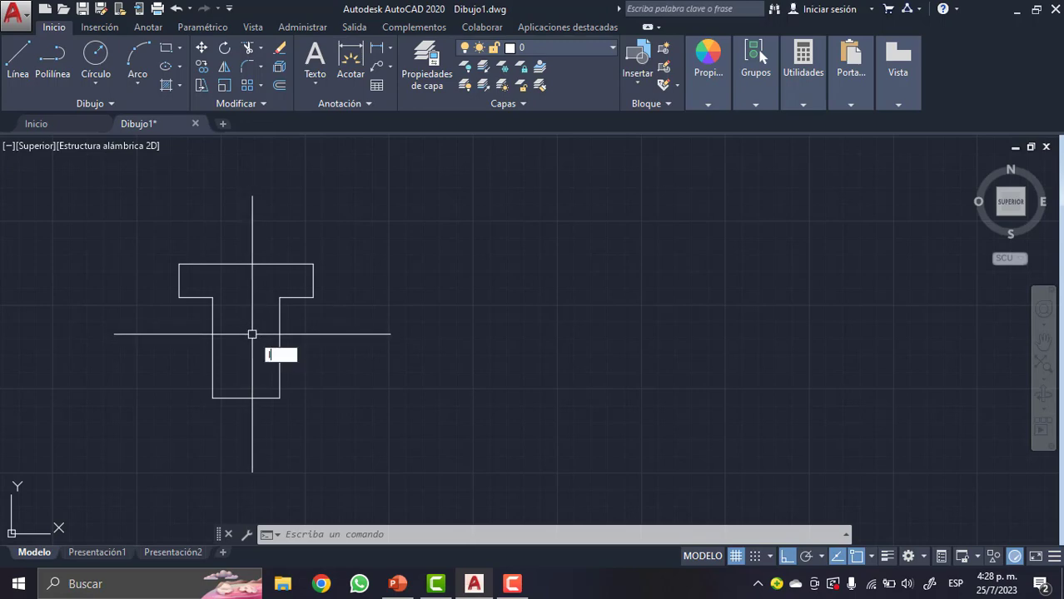
- Check the Punto medio object snap and draw a vertical line 46 units up from the midpoint of the T's bottom edge
{"action": "type", "text": "L"}
{"action": "key", "text": "Return"}
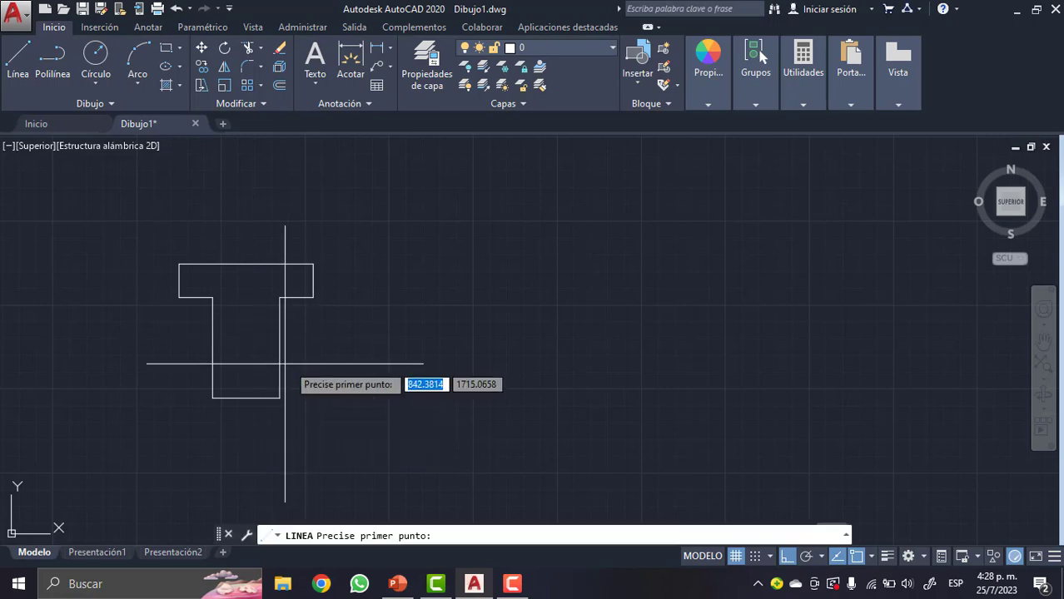
{"action": "left_click", "coordinate": [246, 399]}
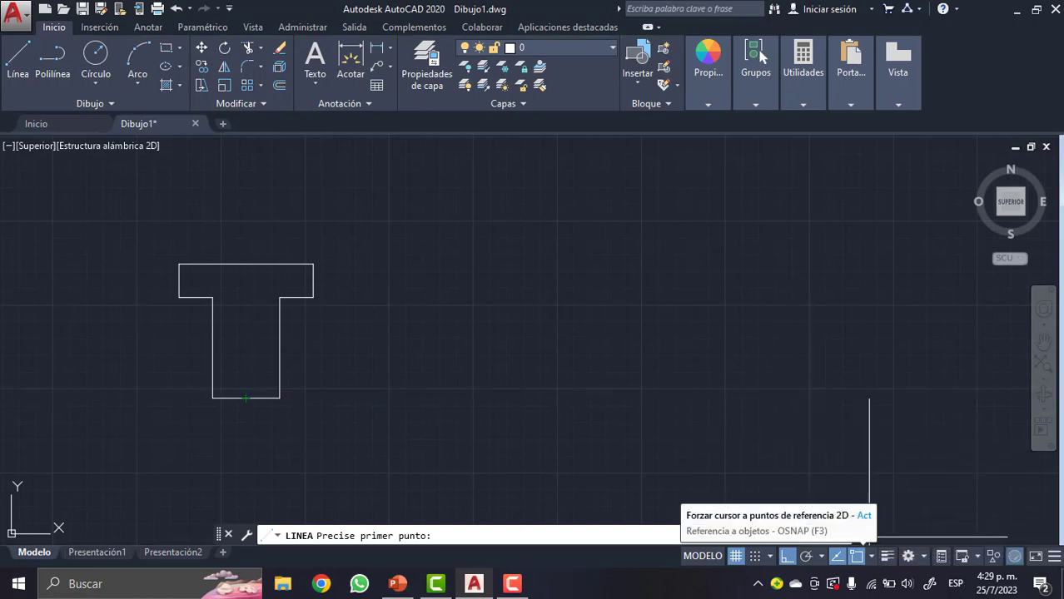
{"action": "left_click", "coordinate": [871, 556]}
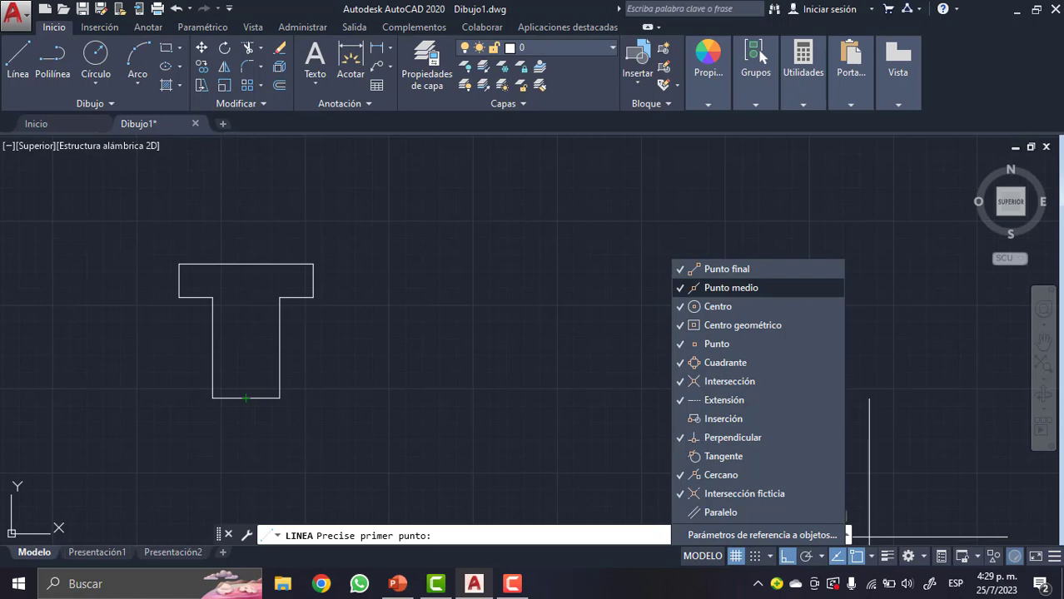
{"action": "left_click", "coordinate": [731, 287]}
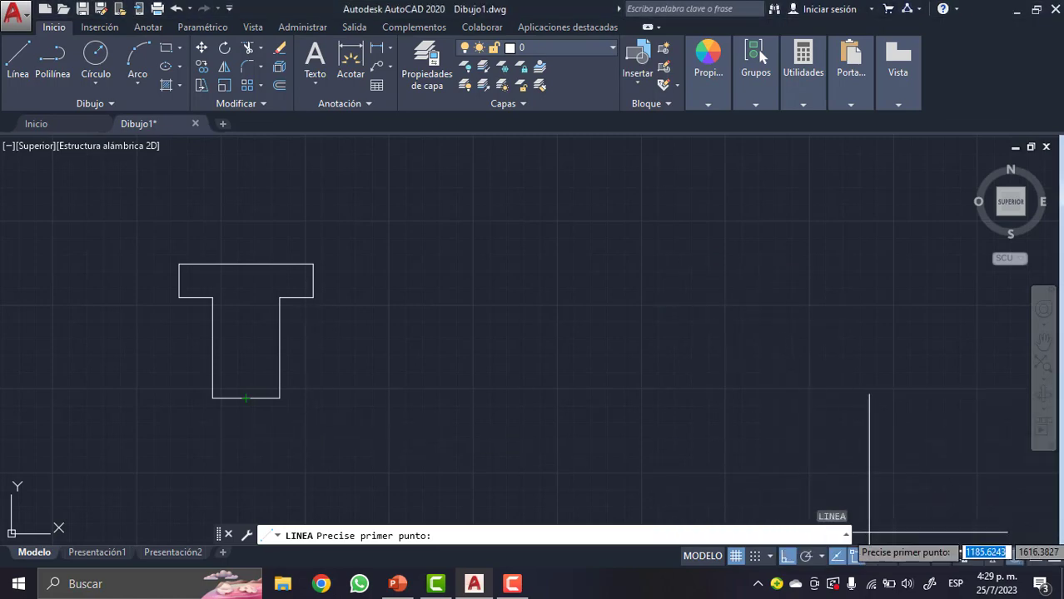
{"action": "left_click", "coordinate": [871, 556]}
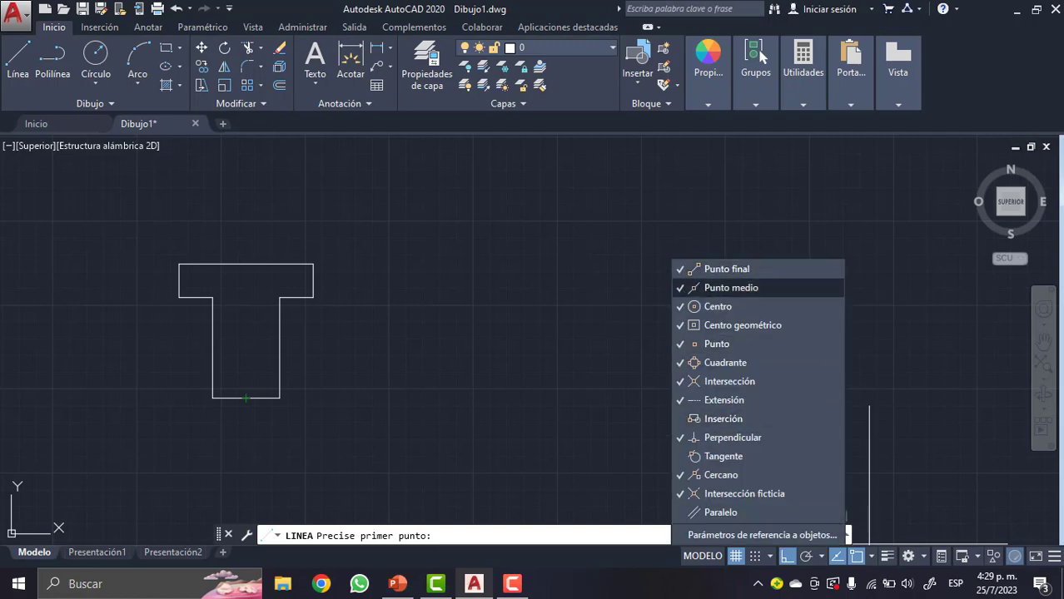
{"action": "left_click", "coordinate": [436, 359]}
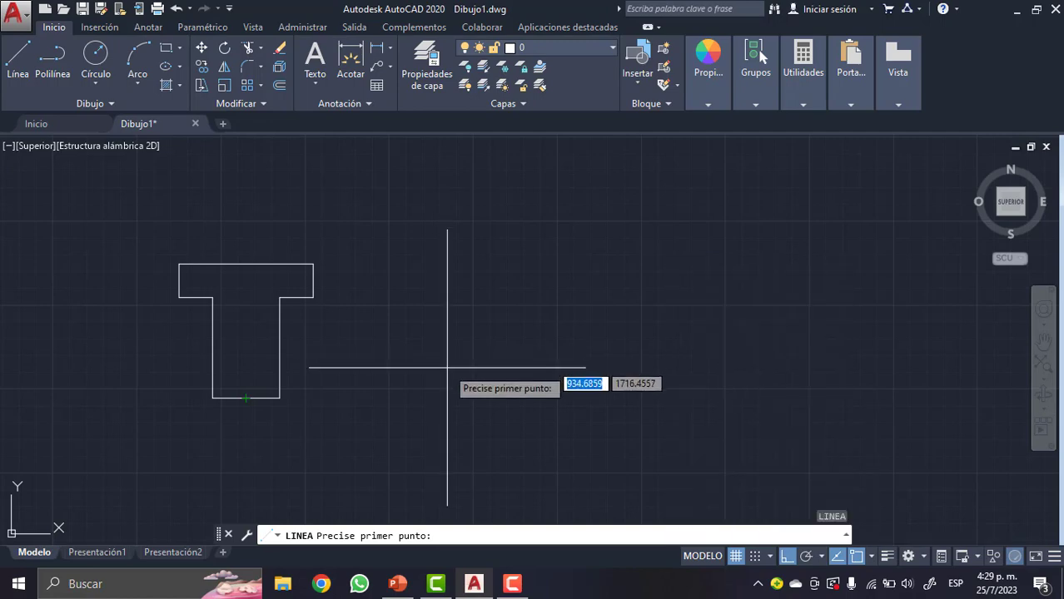
{"action": "left_click", "coordinate": [245, 398]}
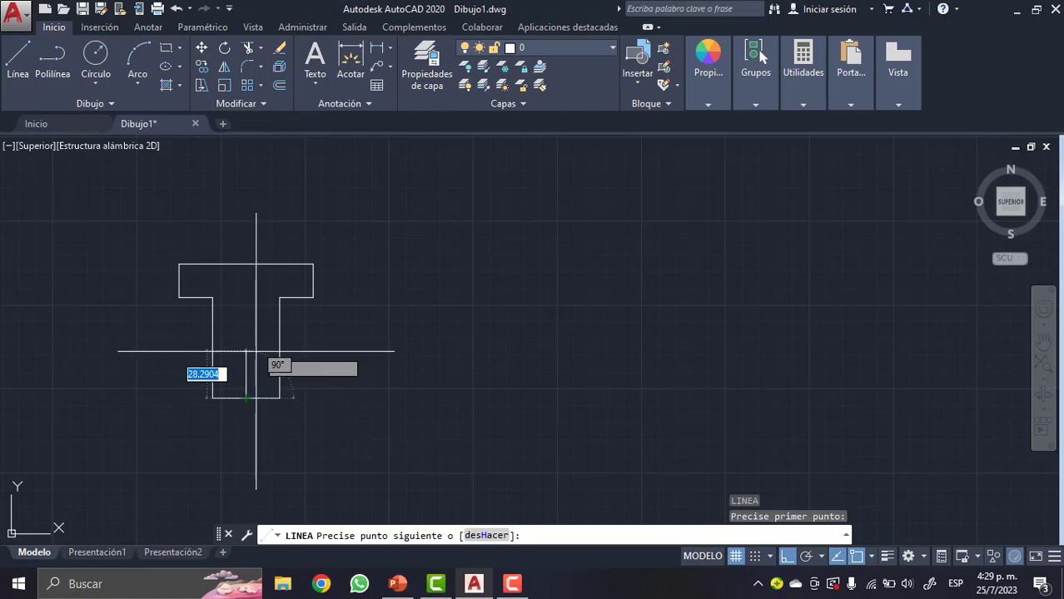
{"action": "type", "text": "4"}
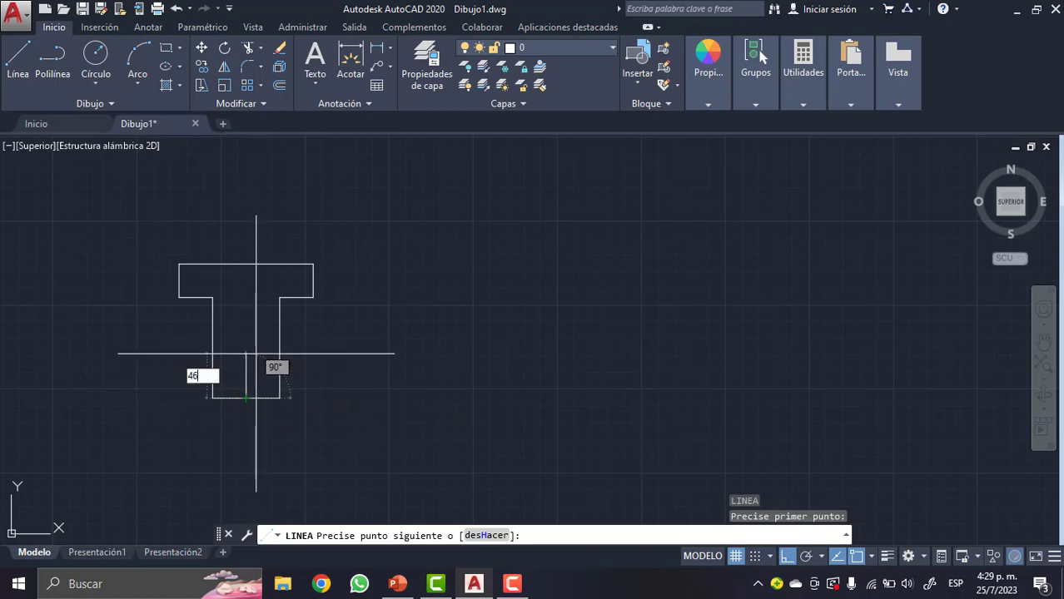
{"action": "type", "text": "6"}
{"action": "key", "text": "Return"}
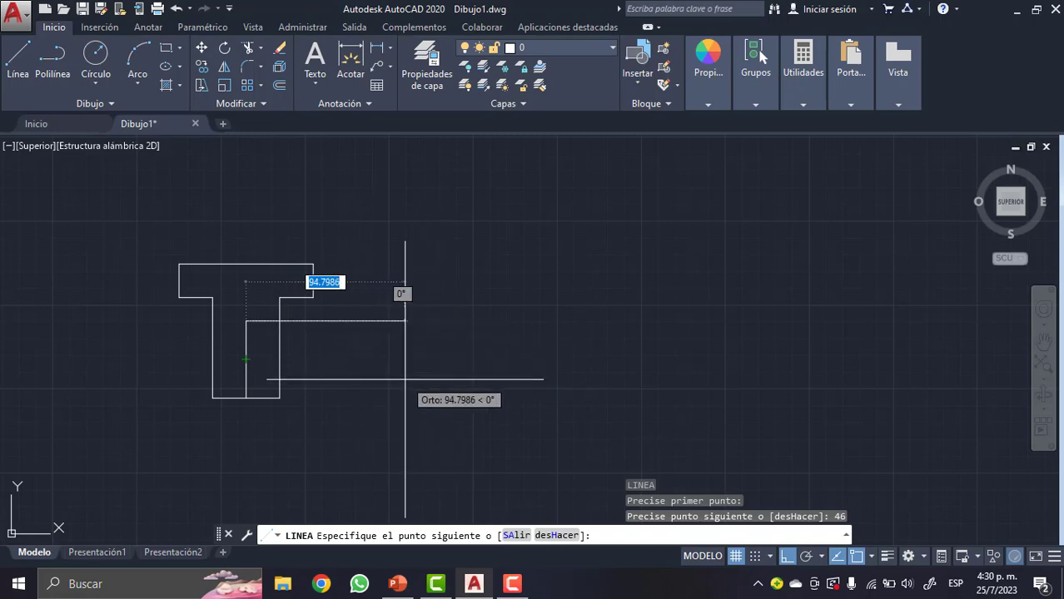
{"action": "key", "text": "Escape"}
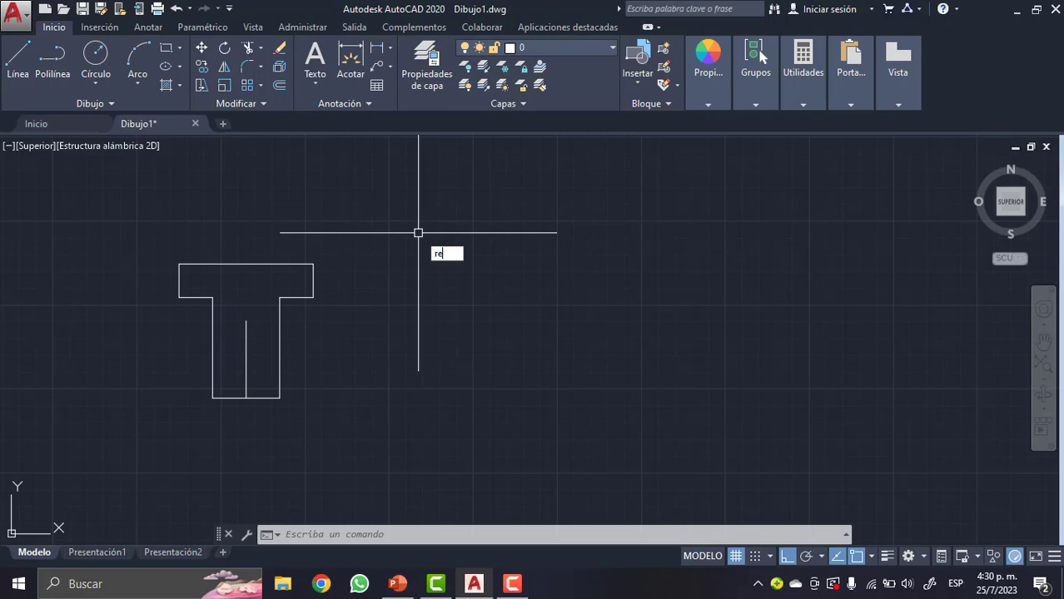
- Convert the T's eight outline segments into a region, leaving out the inner vertical line
{"action": "type", "text": "gi"}
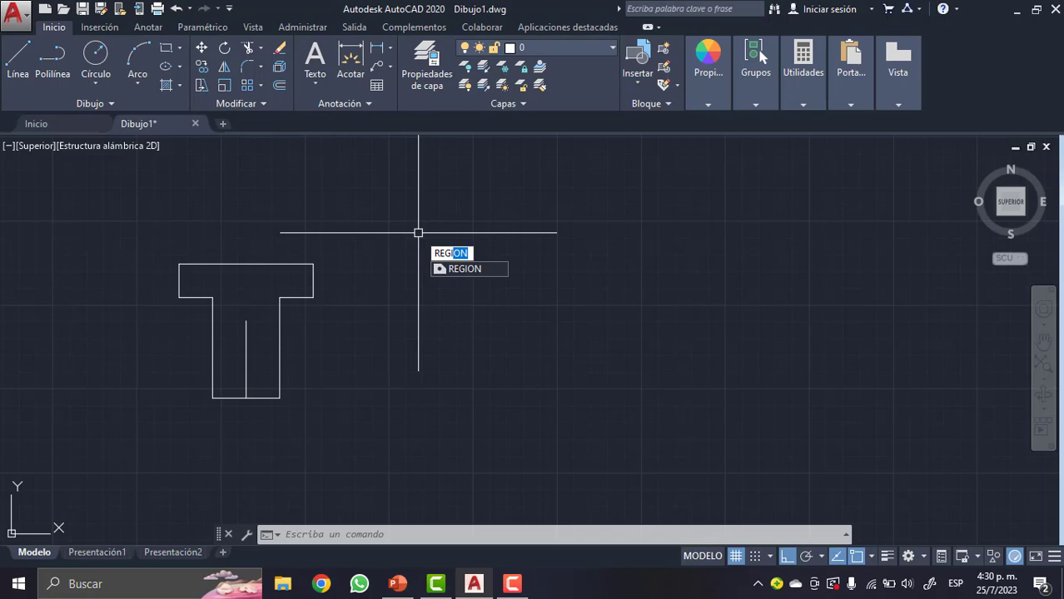
{"action": "key", "text": "Return"}
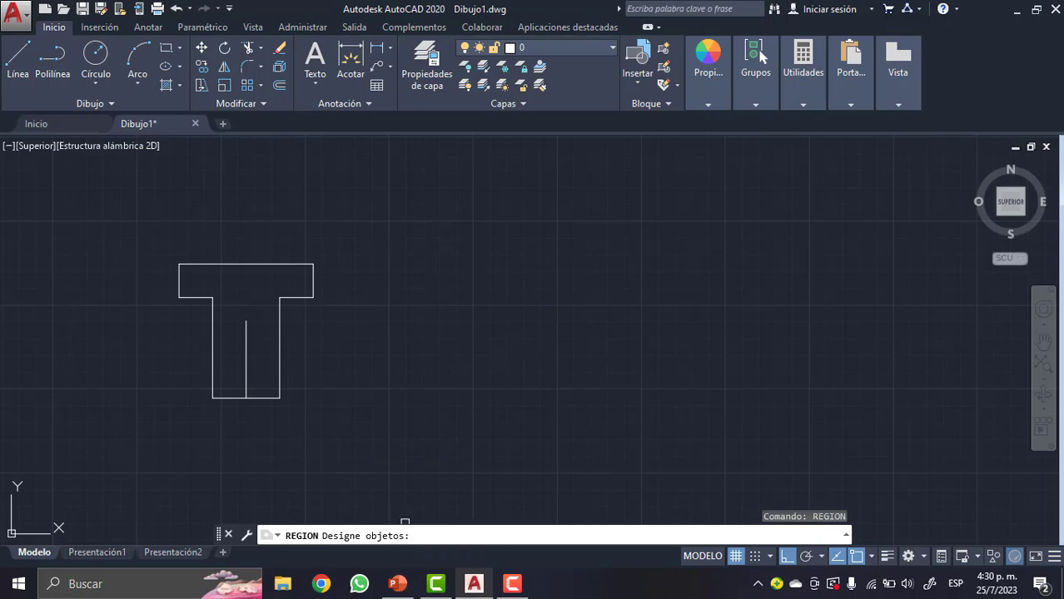
{"action": "left_click", "coordinate": [146, 225]}
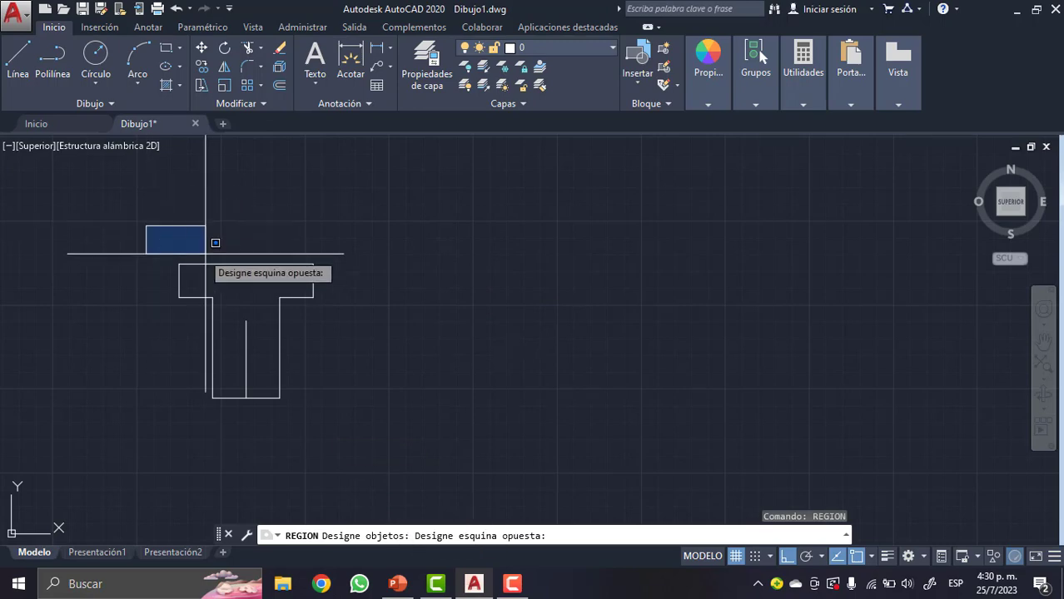
{"action": "left_click", "coordinate": [377, 305]}
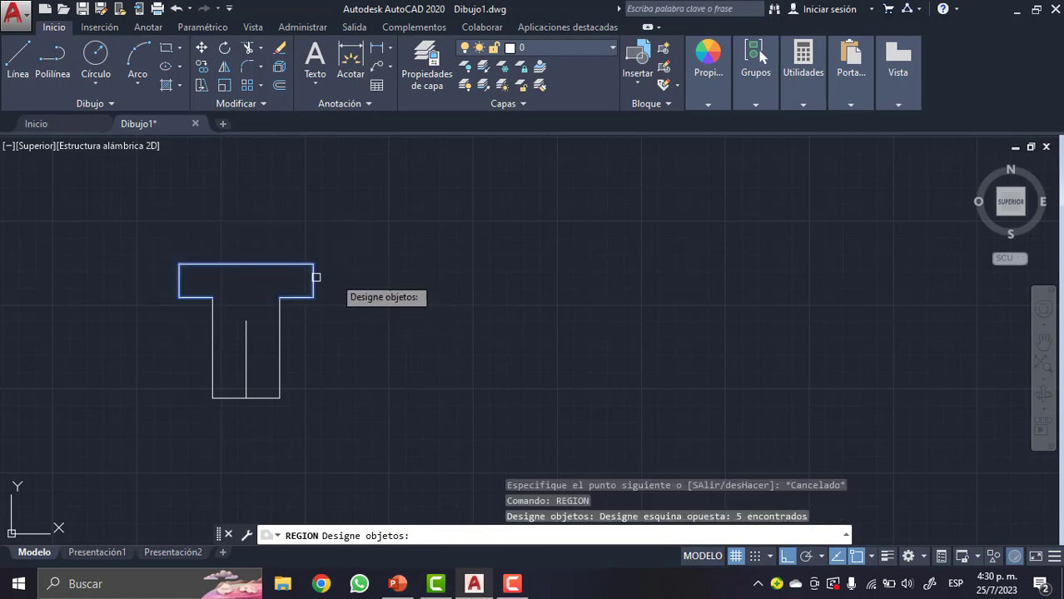
{"action": "left_click", "coordinate": [214, 319]}
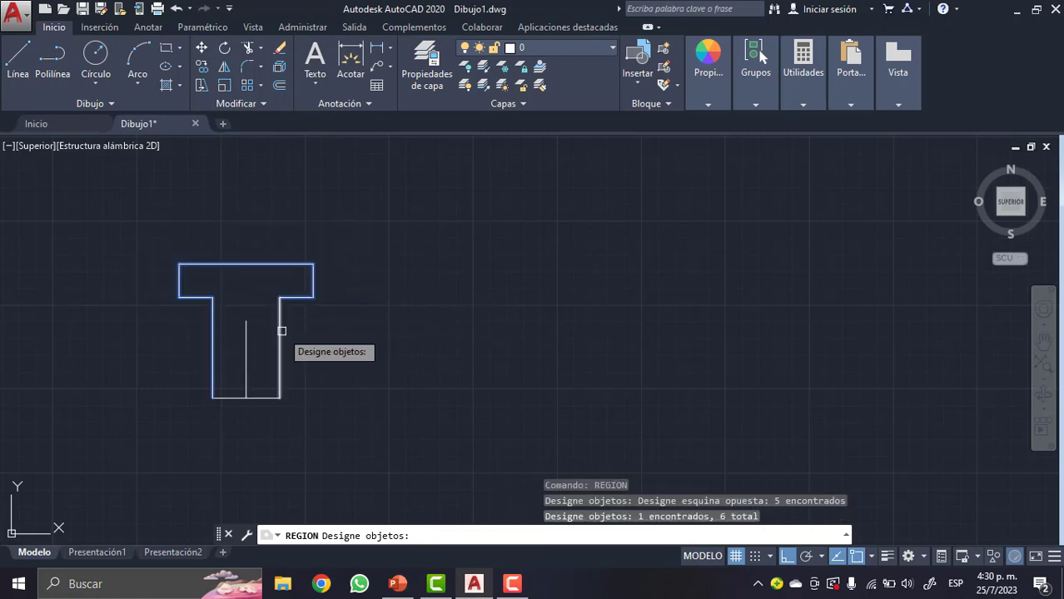
{"action": "left_click", "coordinate": [272, 398]}
{"action": "left_click", "coordinate": [259, 398]}
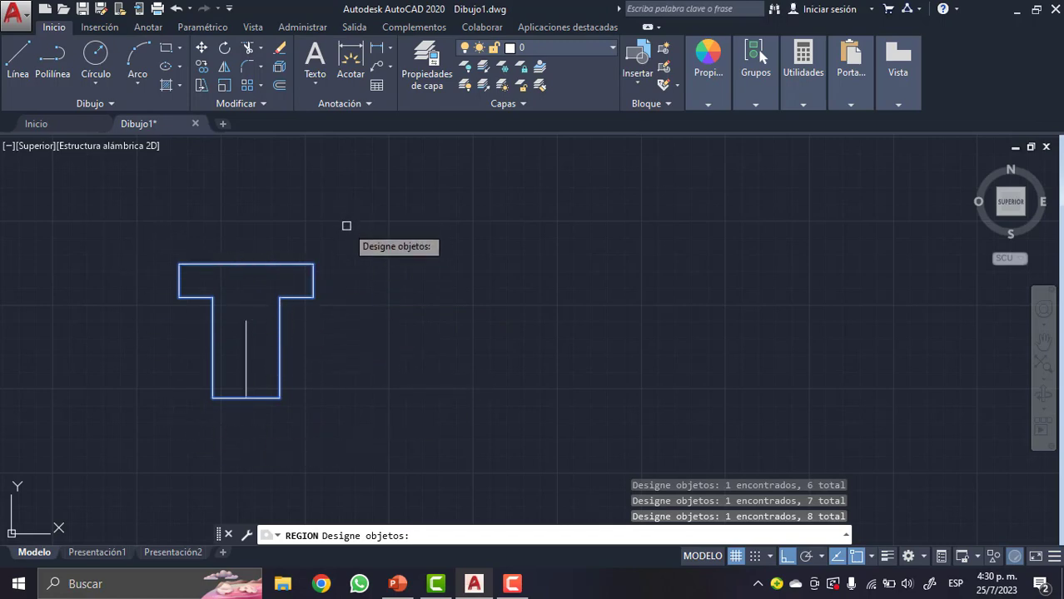
{"action": "key", "text": "Return"}
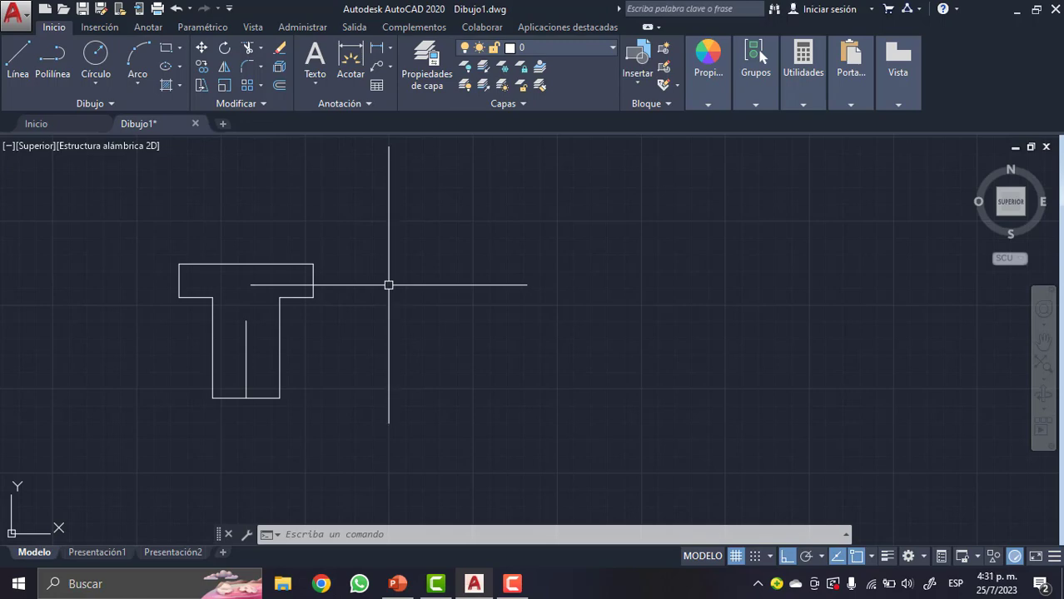
- Draw a slanted guide line from the origin 0,0 with ortho turned off, about 3336 units long at about 39°
{"action": "scroll", "coordinate": [387, 285], "scroll_direction": "down", "scroll_amount": 8}
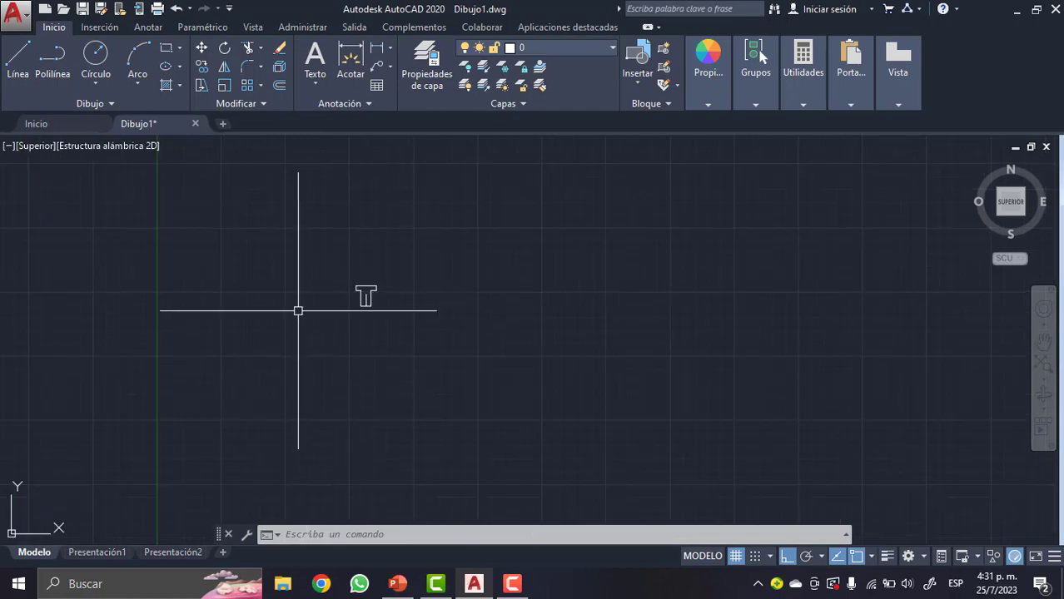
{"action": "scroll", "coordinate": [297, 333], "scroll_direction": "down", "scroll_amount": 2}
{"action": "scroll", "coordinate": [304, 299], "scroll_direction": "down", "scroll_amount": 2}
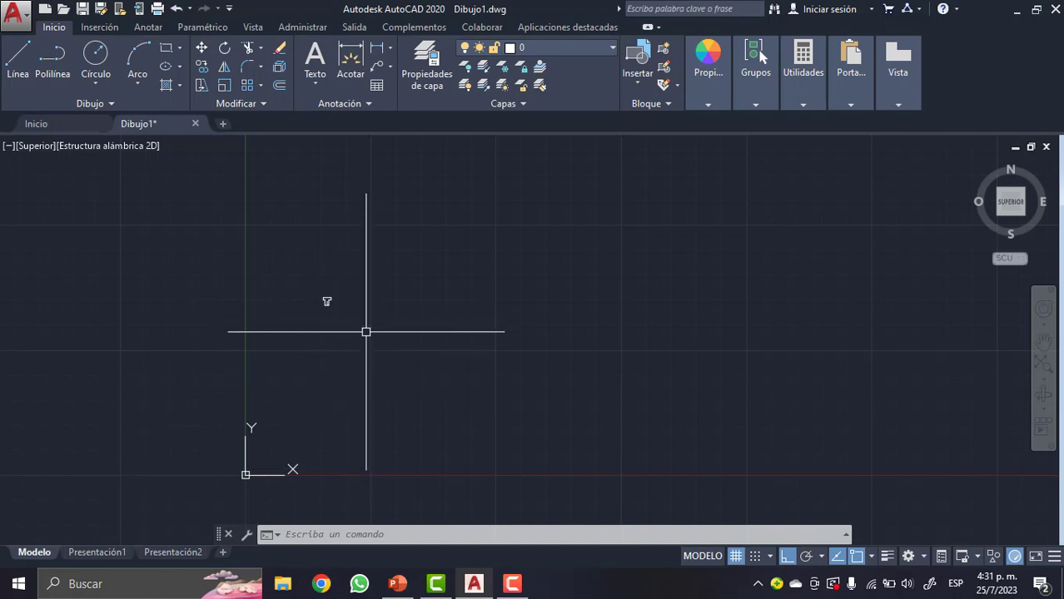
{"action": "type", "text": "L"}
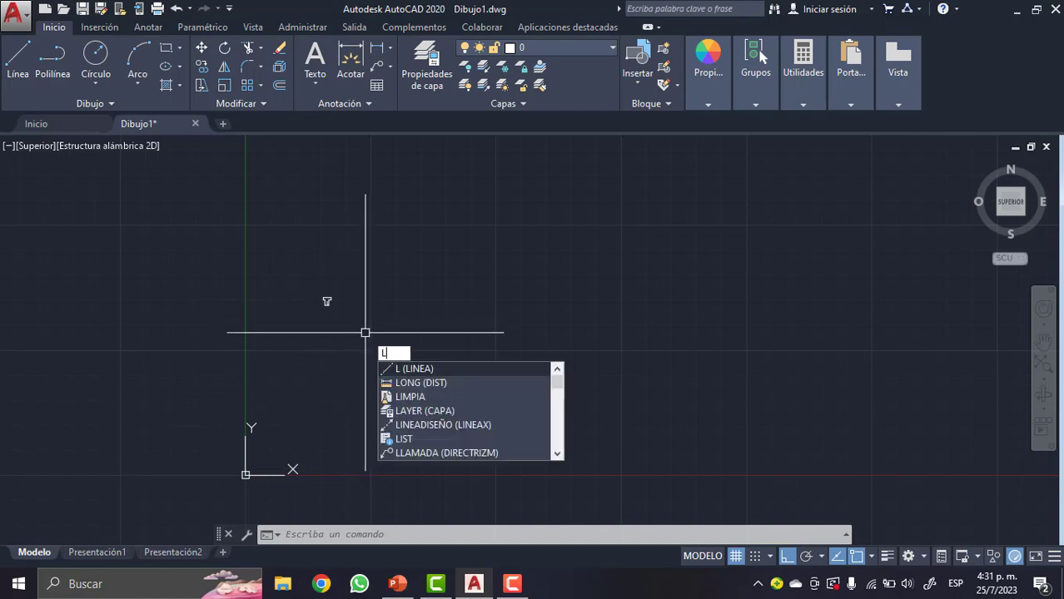
{"action": "key", "text": "Return"}
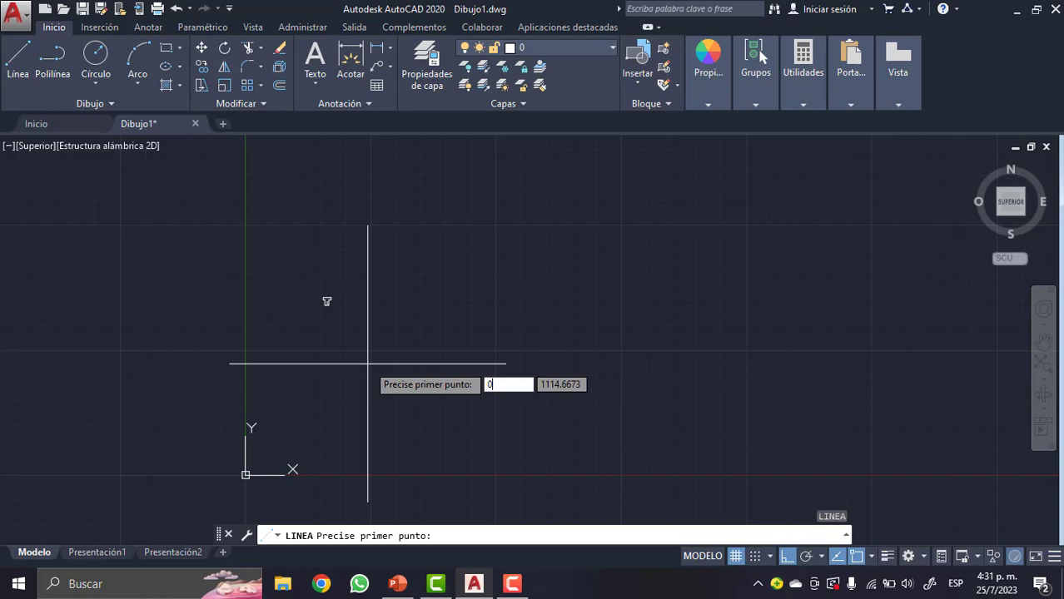
{"action": "key", "text": "Tab"}
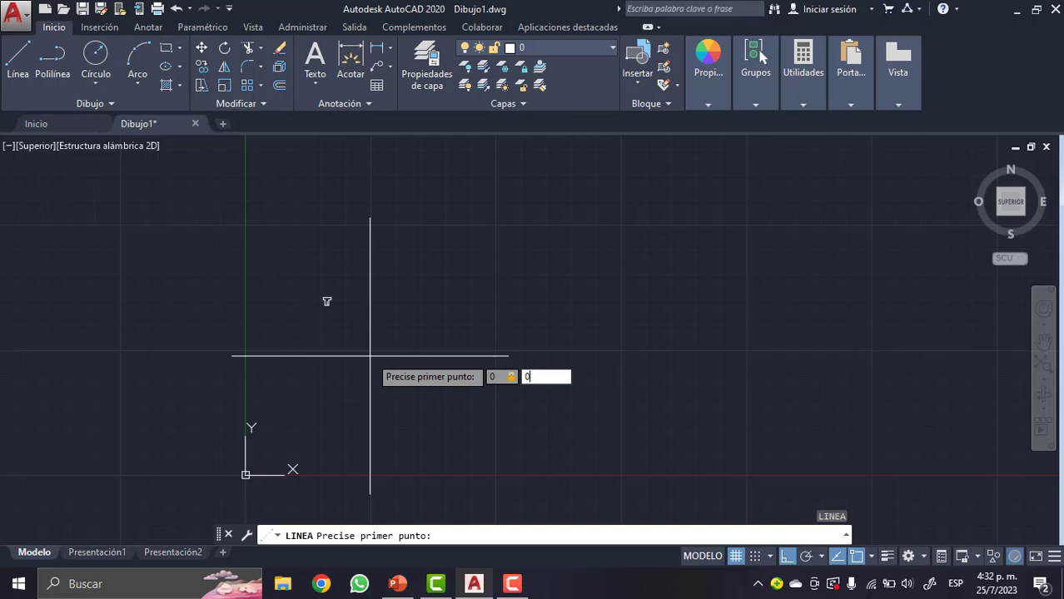
{"action": "key", "text": "Return"}
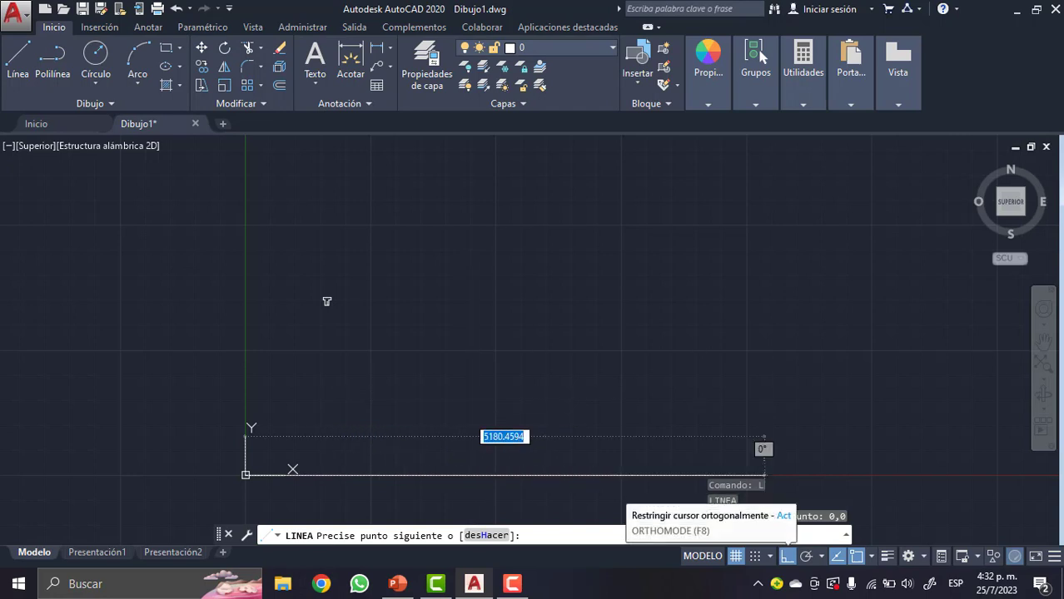
{"action": "left_click", "coordinate": [787, 557]}
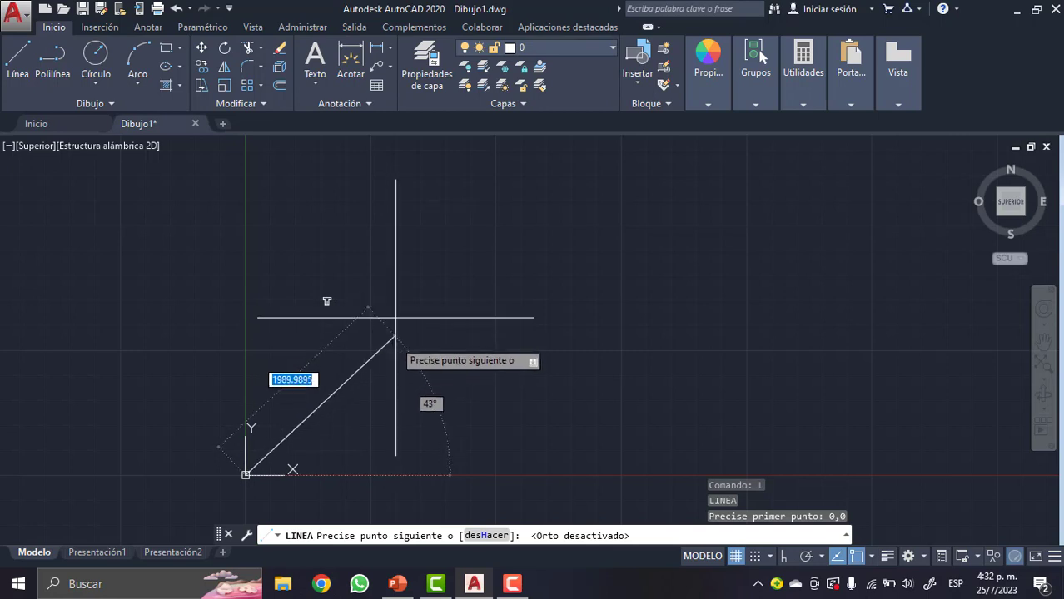
{"action": "left_click", "coordinate": [504, 264]}
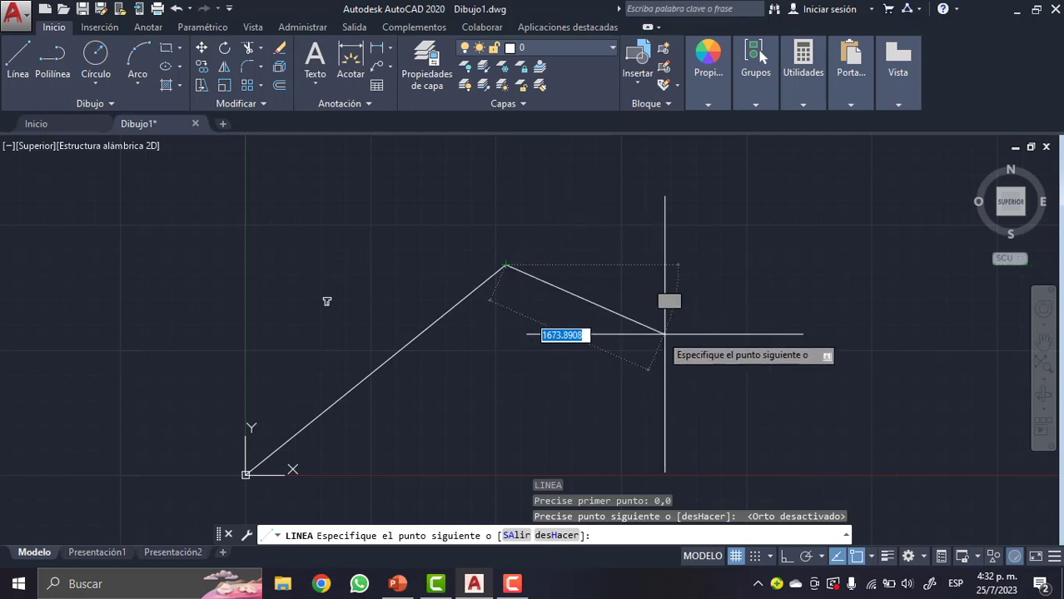
{"action": "key", "text": "Escape"}
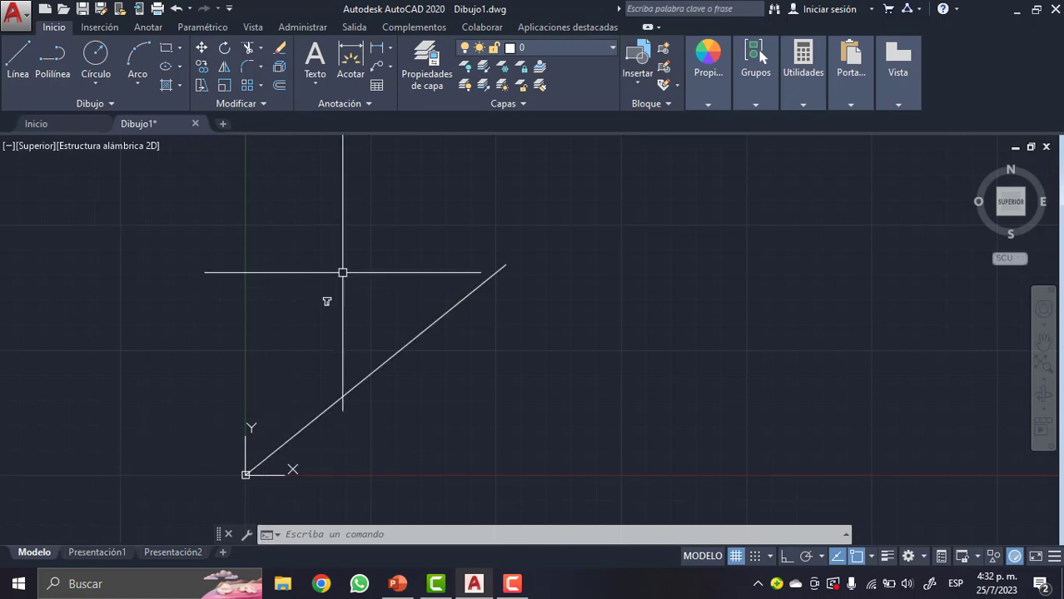
- Move the T region from the upper endpoint of its inner vertical line to the guide line's endpoint at the origin
{"action": "scroll", "coordinate": [328, 302], "scroll_direction": "up", "scroll_amount": 5}
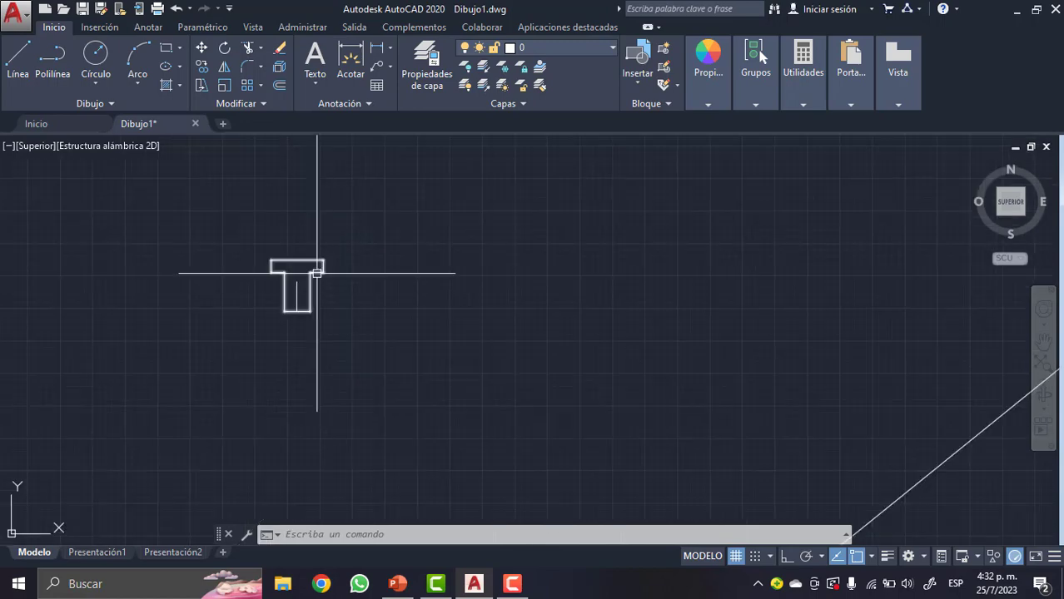
{"action": "mouse_move", "coordinate": [283, 261]}
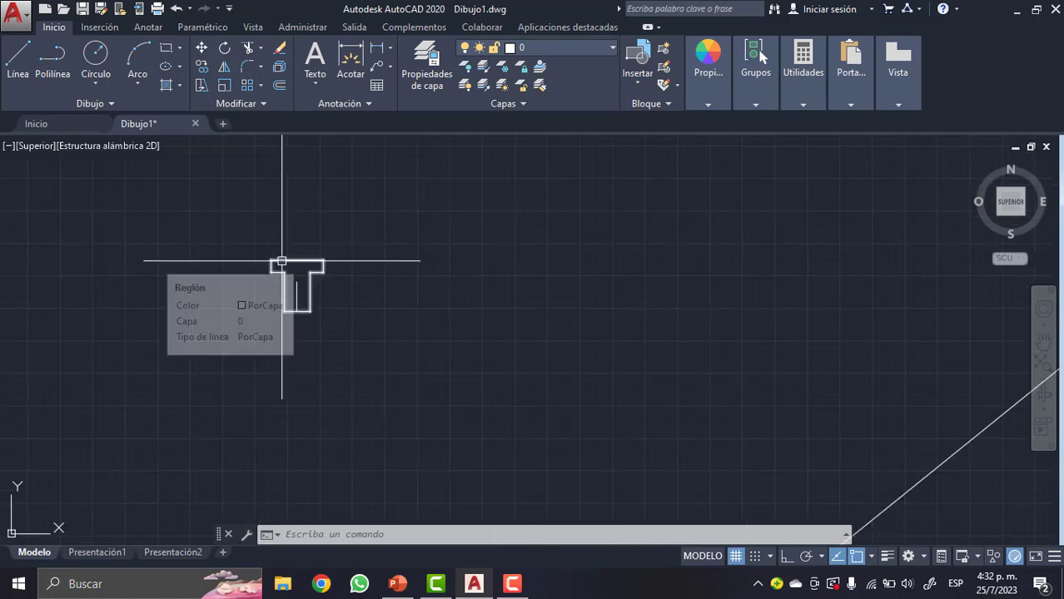
{"action": "left_click", "coordinate": [283, 262]}
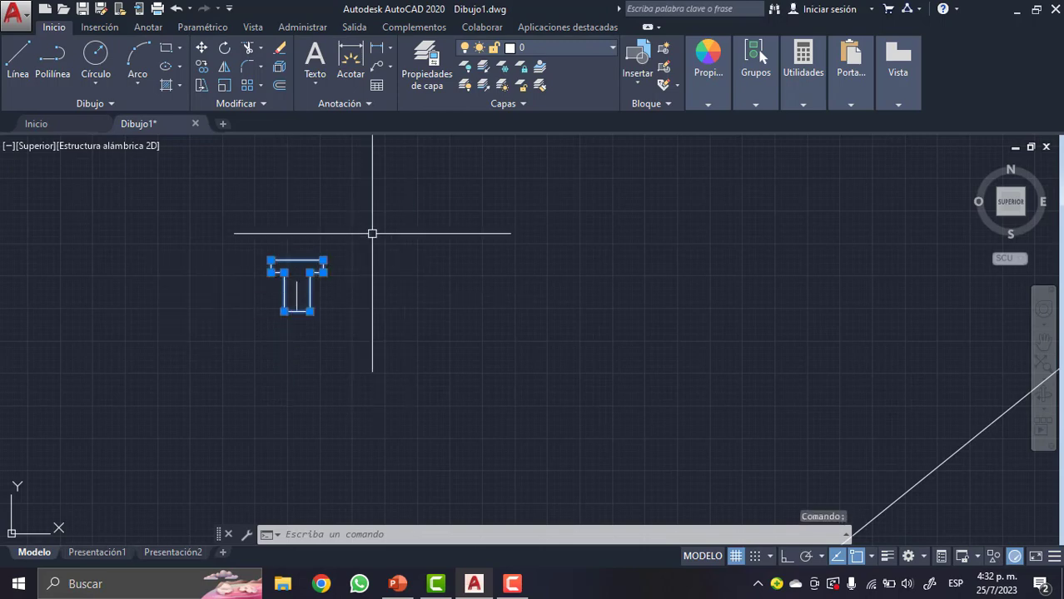
{"action": "scroll", "coordinate": [299, 268], "scroll_direction": "up", "scroll_amount": 2}
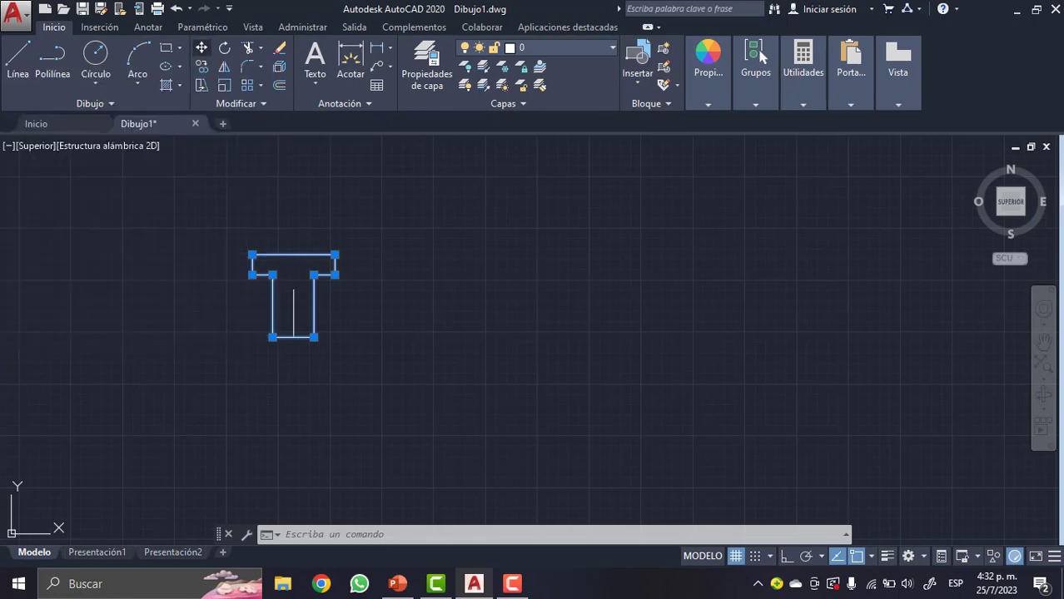
{"action": "left_click", "coordinate": [202, 48]}
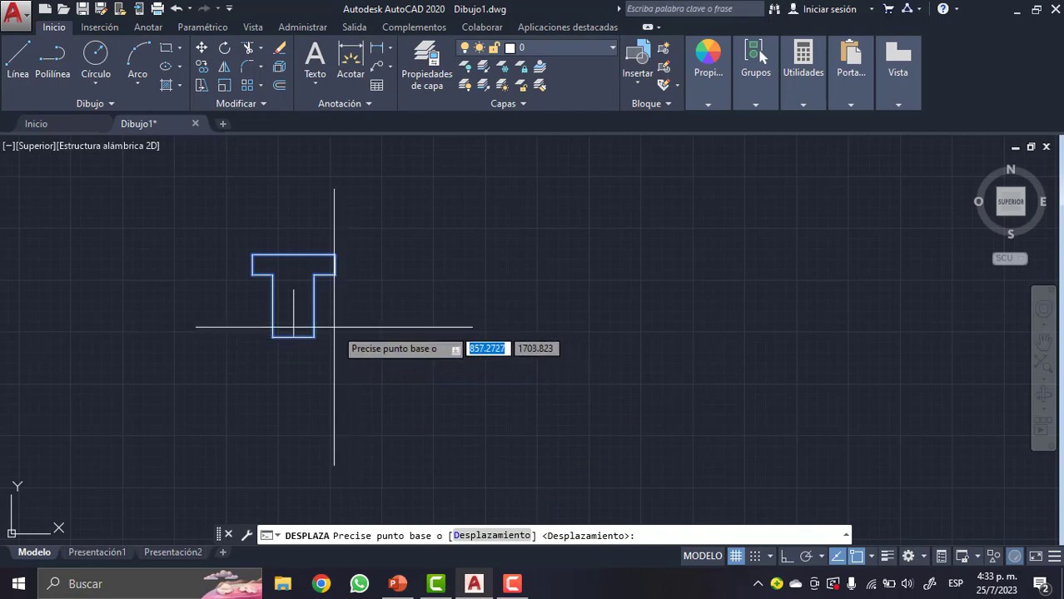
{"action": "left_click", "coordinate": [293, 289]}
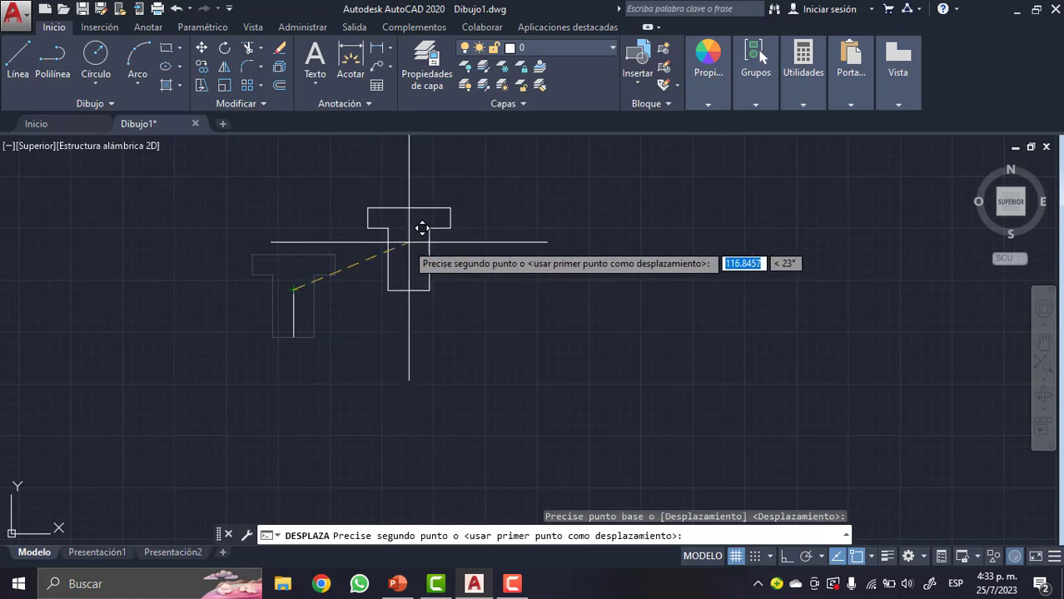
{"action": "scroll", "coordinate": [415, 227], "scroll_direction": "down", "scroll_amount": 4}
{"action": "scroll", "coordinate": [412, 229], "scroll_direction": "down", "scroll_amount": 2}
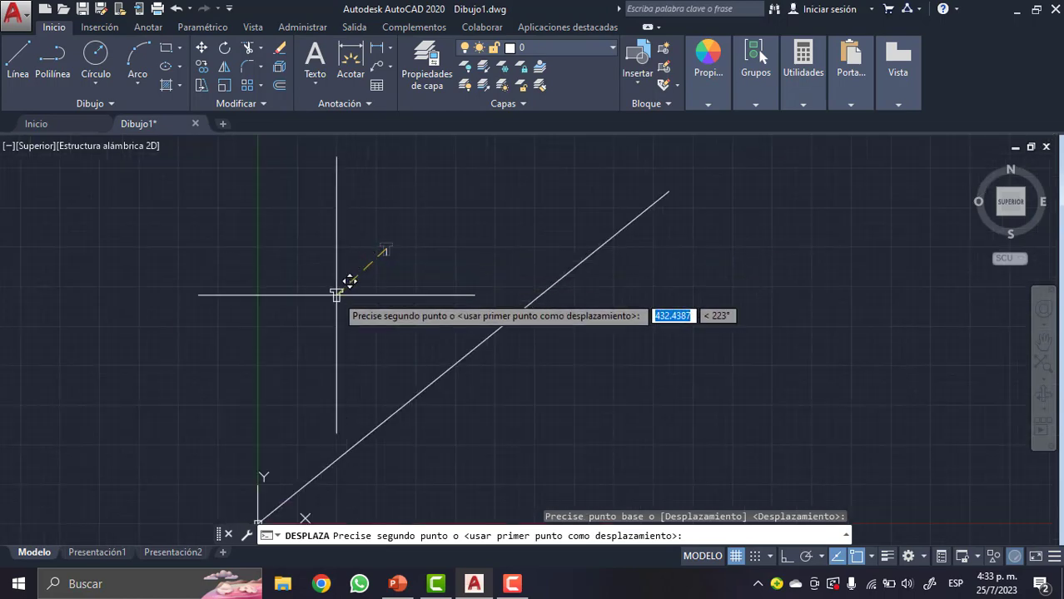
{"action": "scroll", "coordinate": [343, 291], "scroll_direction": "down", "scroll_amount": 2}
{"action": "scroll", "coordinate": [296, 424], "scroll_direction": "up", "scroll_amount": 3}
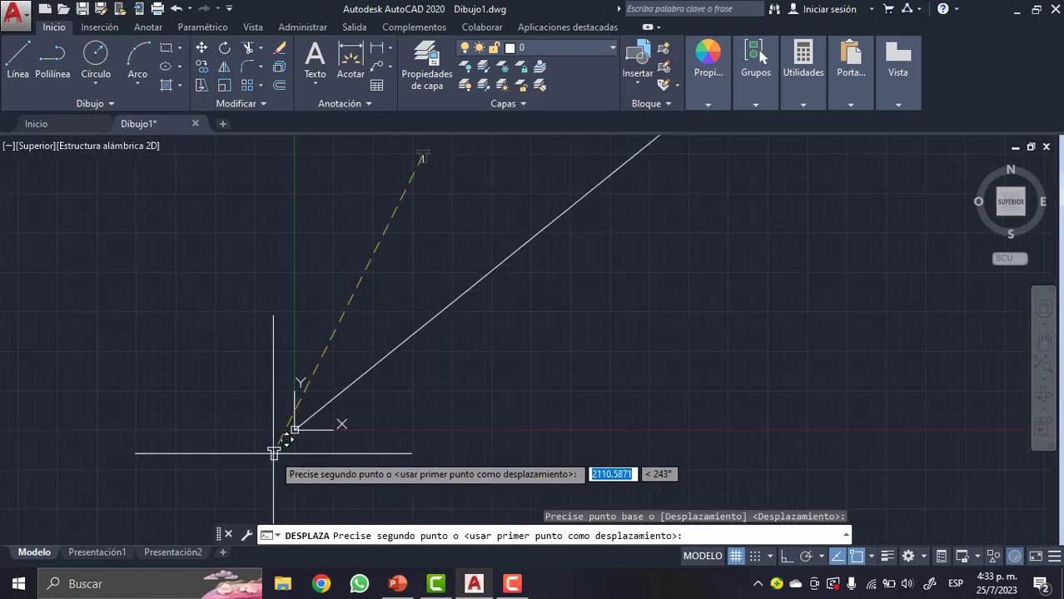
{"action": "scroll", "coordinate": [343, 370], "scroll_direction": "up", "scroll_amount": 5}
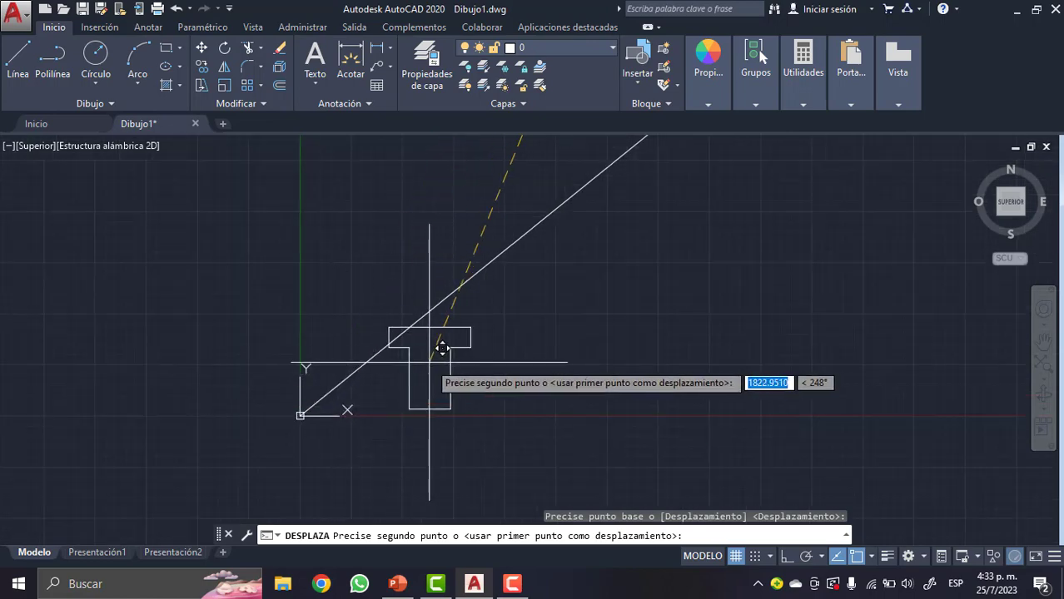
{"action": "left_click", "coordinate": [300, 416]}
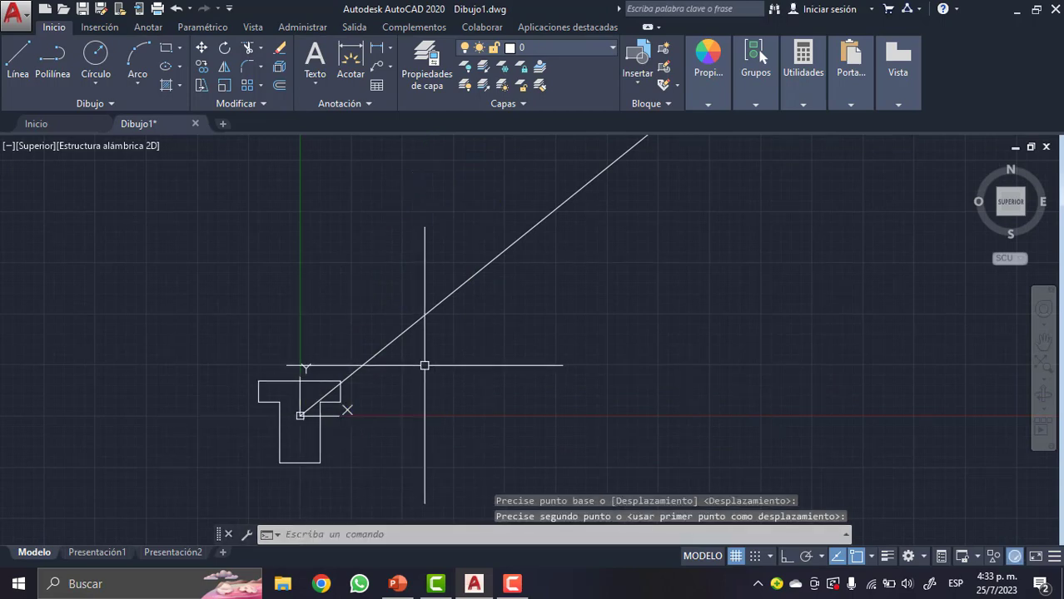
{"action": "left_click", "coordinate": [465, 350]}
{"action": "key", "text": "Escape"}
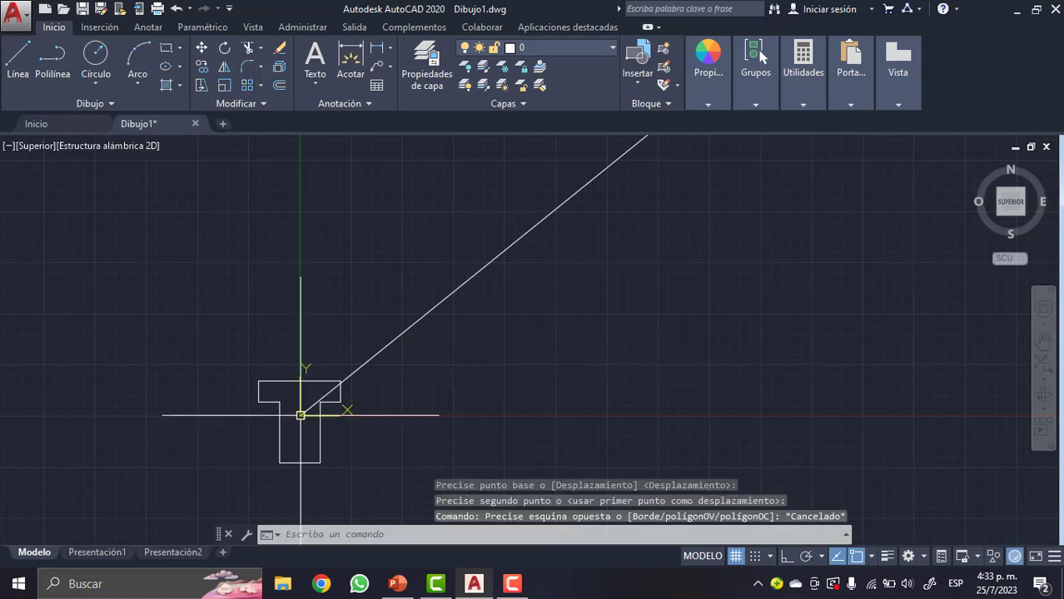
- Delete the slanted guide line and the short vertical reference line left at the T's former position
{"action": "scroll", "coordinate": [297, 418], "scroll_direction": "up", "scroll_amount": 4}
{"action": "scroll", "coordinate": [297, 420], "scroll_direction": "down", "scroll_amount": 4}
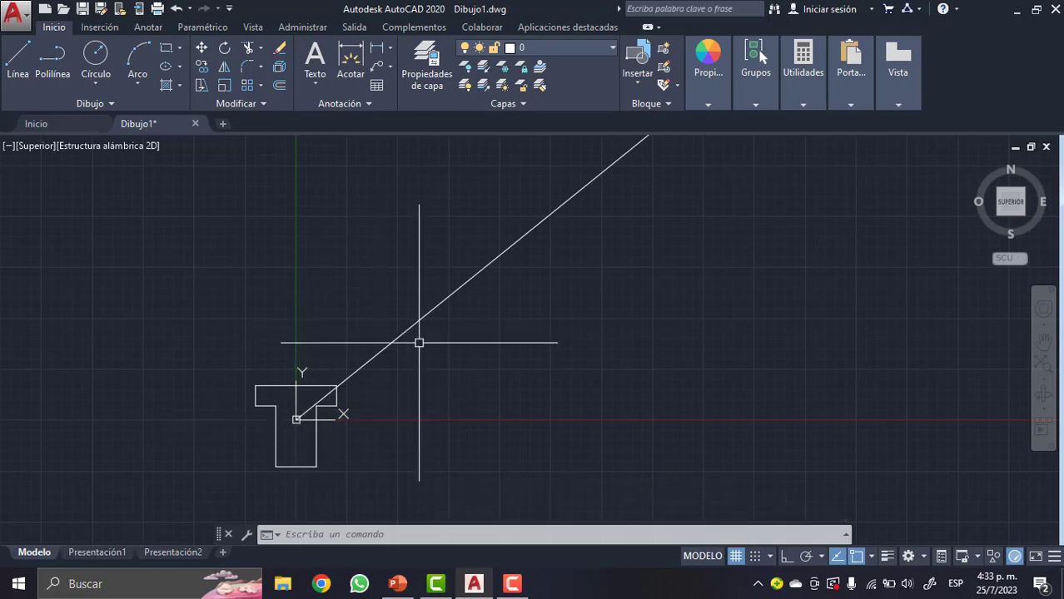
{"action": "scroll", "coordinate": [412, 344], "scroll_direction": "down", "scroll_amount": 4}
{"action": "scroll", "coordinate": [428, 331], "scroll_direction": "down", "scroll_amount": 6}
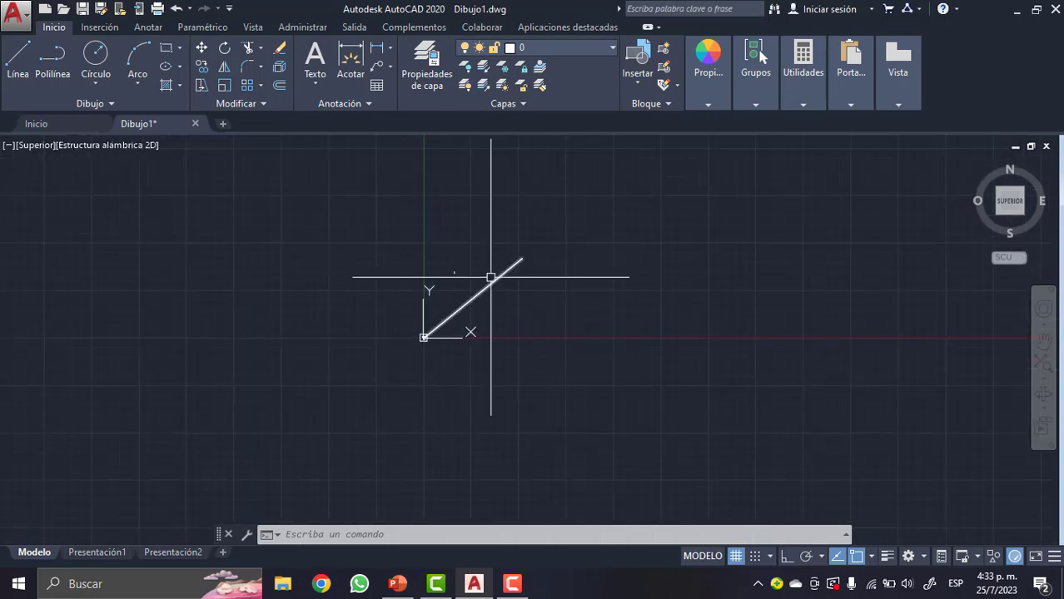
{"action": "scroll", "coordinate": [466, 296], "scroll_direction": "up", "scroll_amount": 5}
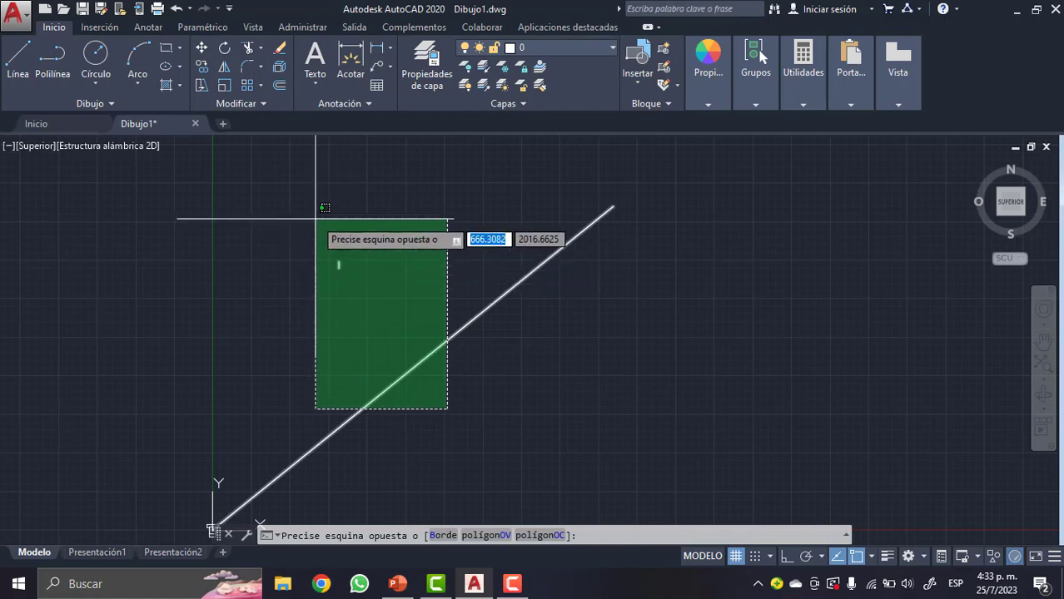
{"action": "left_click", "coordinate": [315, 219]}
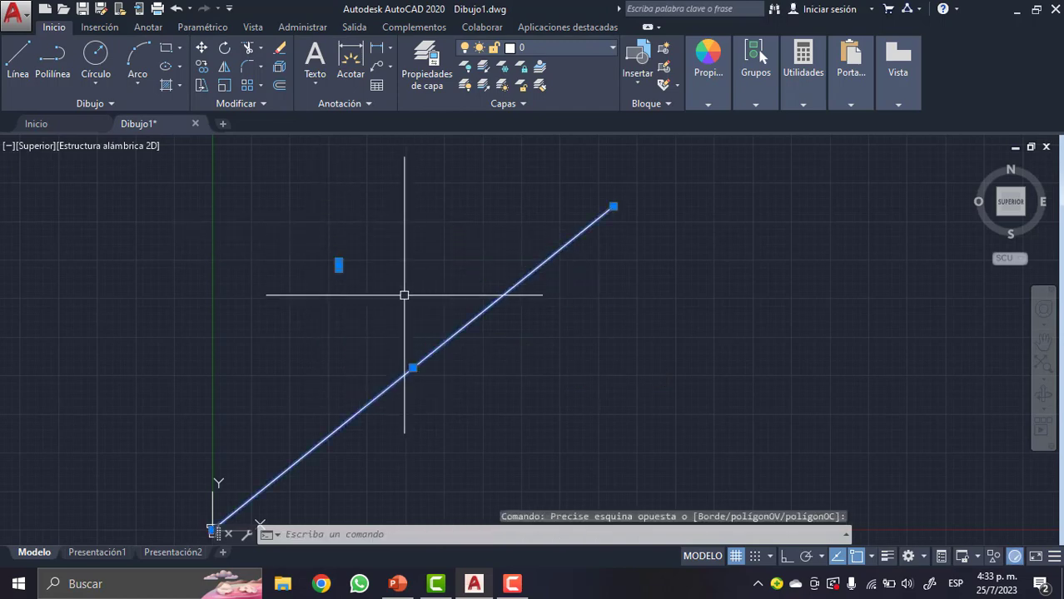
{"action": "key", "text": "Delete"}
{"action": "scroll", "coordinate": [349, 278], "scroll_direction": "down", "scroll_amount": 2}
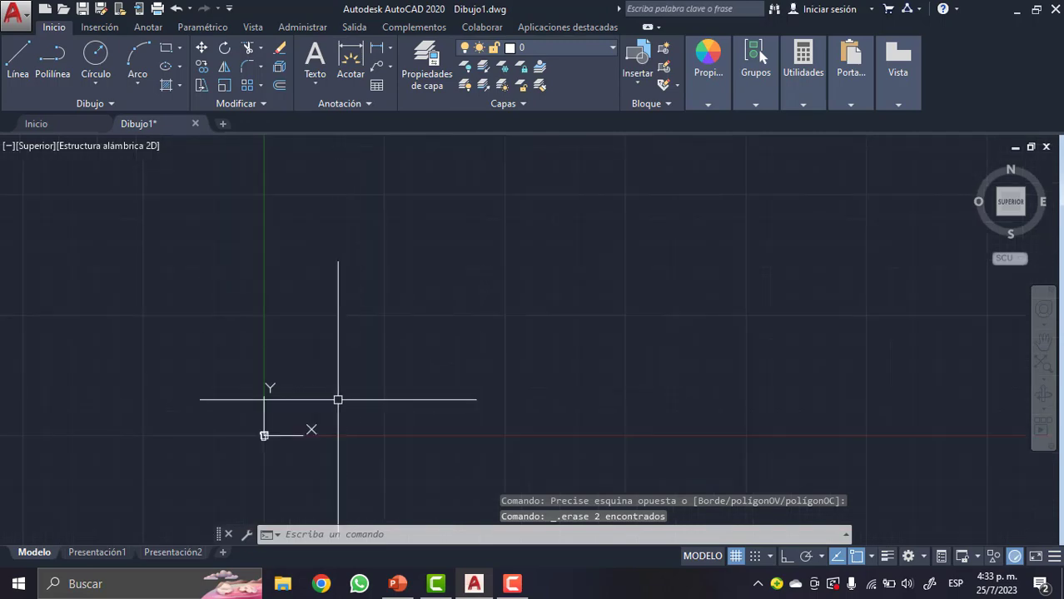
- Run PROPFIS on the T region and highlight its moment of inertia about X in the results
{"action": "scroll", "coordinate": [261, 429], "scroll_direction": "up", "scroll_amount": 5}
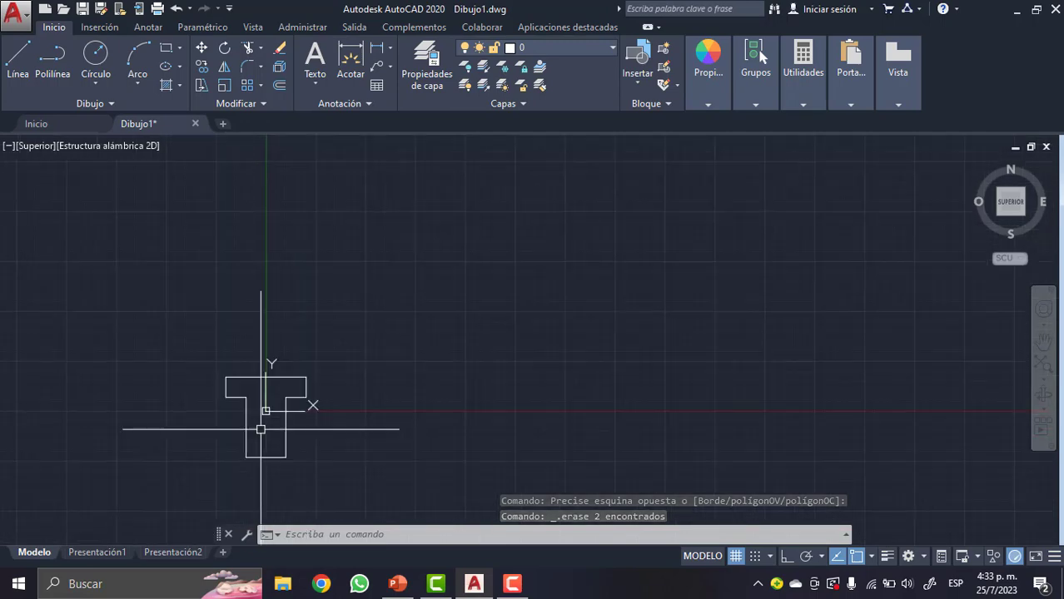
{"action": "scroll", "coordinate": [260, 429], "scroll_direction": "up", "scroll_amount": 2}
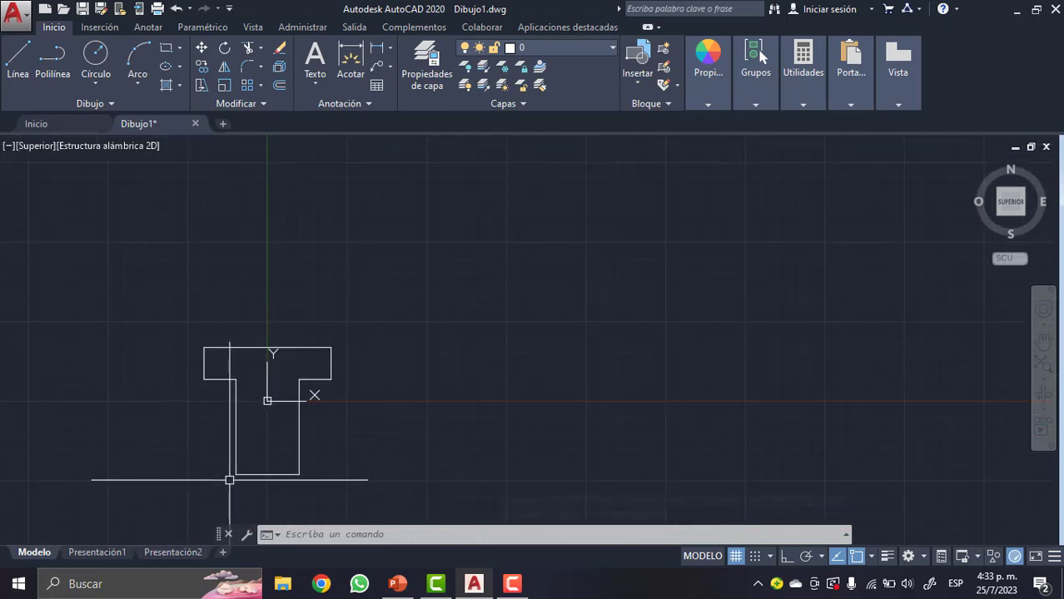
{"action": "scroll", "coordinate": [229, 481], "scroll_direction": "up", "scroll_amount": 2}
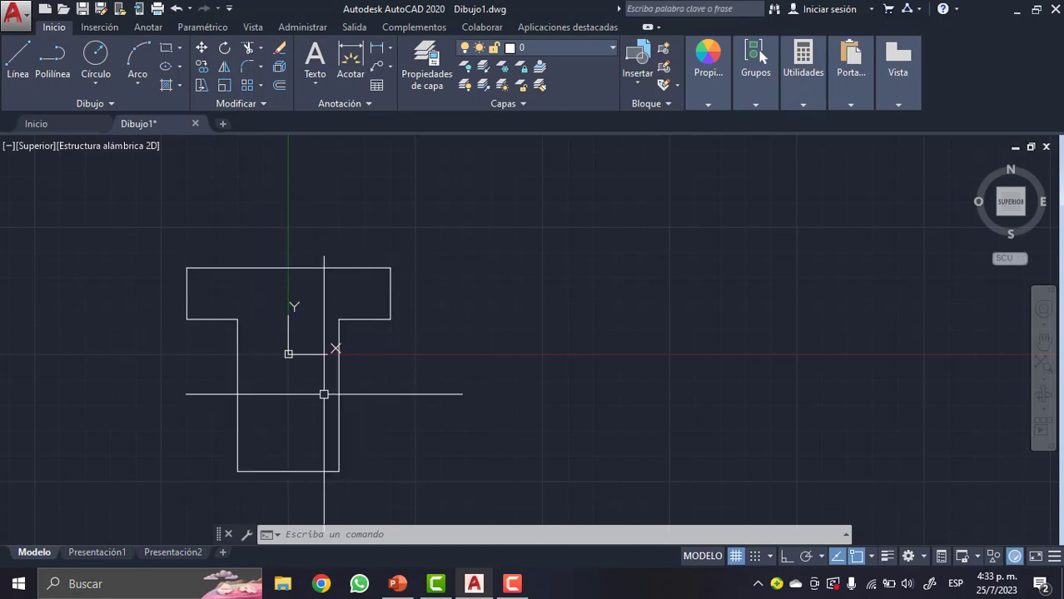
{"action": "type", "text": "P"}
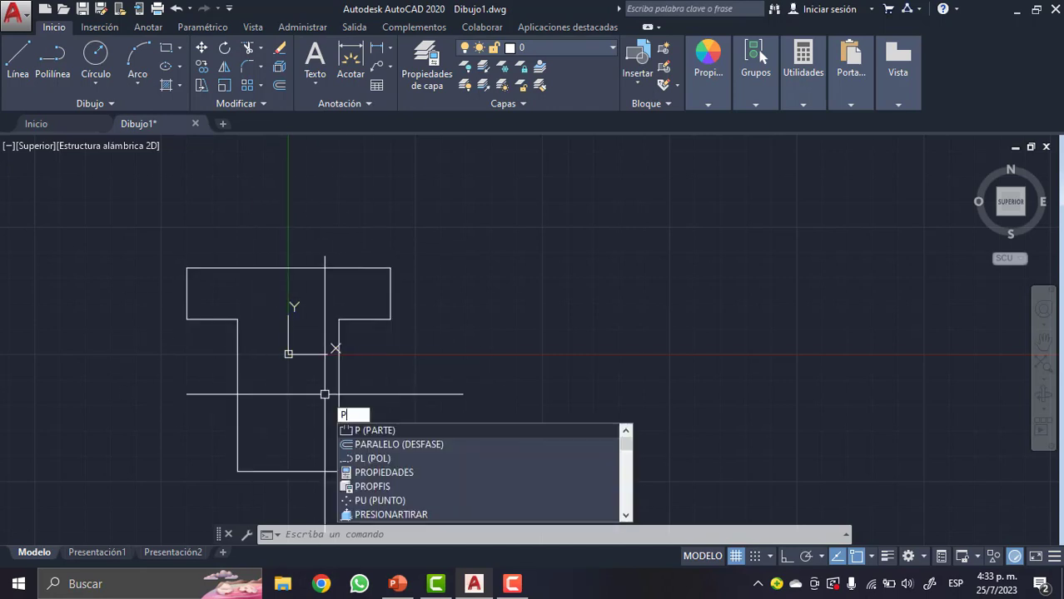
{"action": "type", "text": "ROP"}
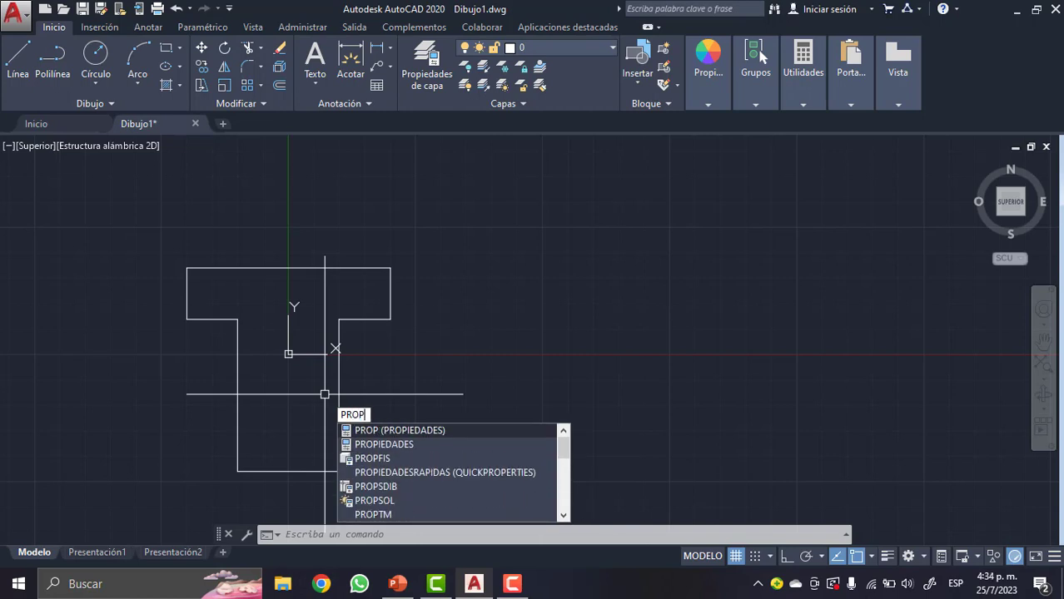
{"action": "type", "text": "FIS"}
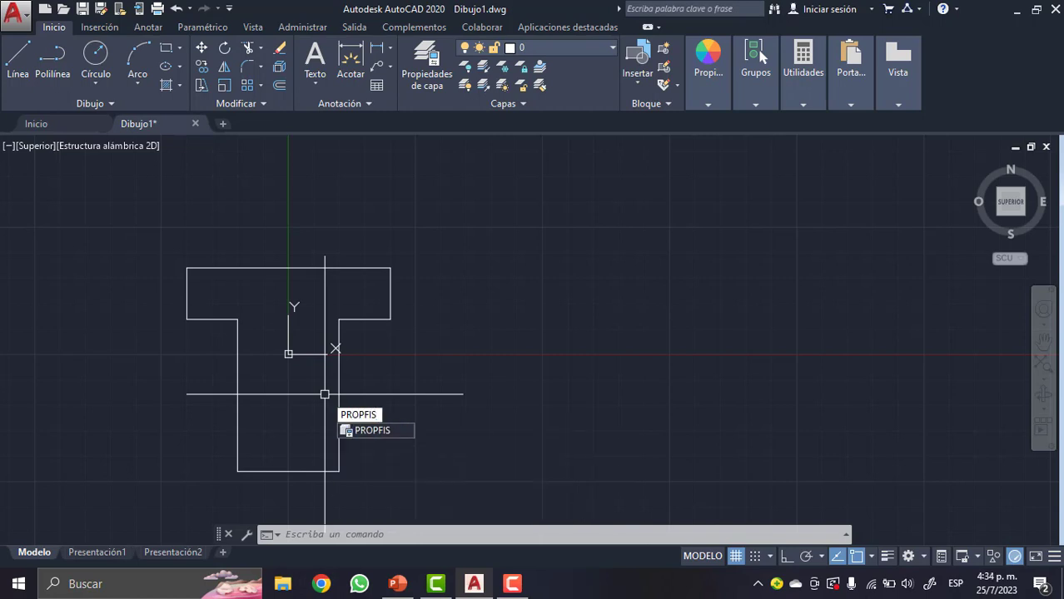
{"action": "key", "text": "Return"}
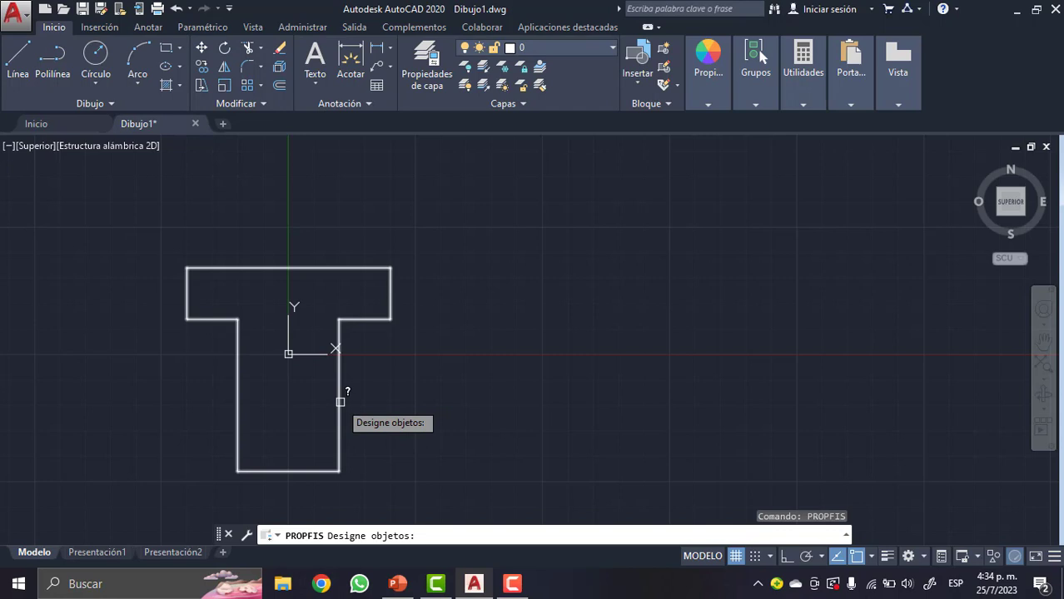
{"action": "left_click", "coordinate": [340, 402]}
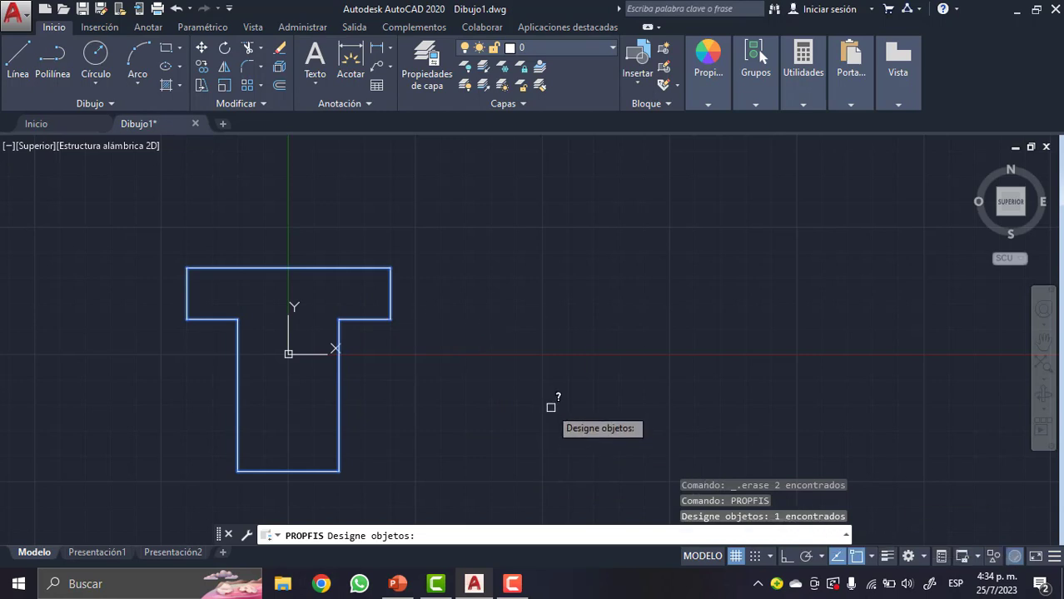
{"action": "key", "text": "Return"}
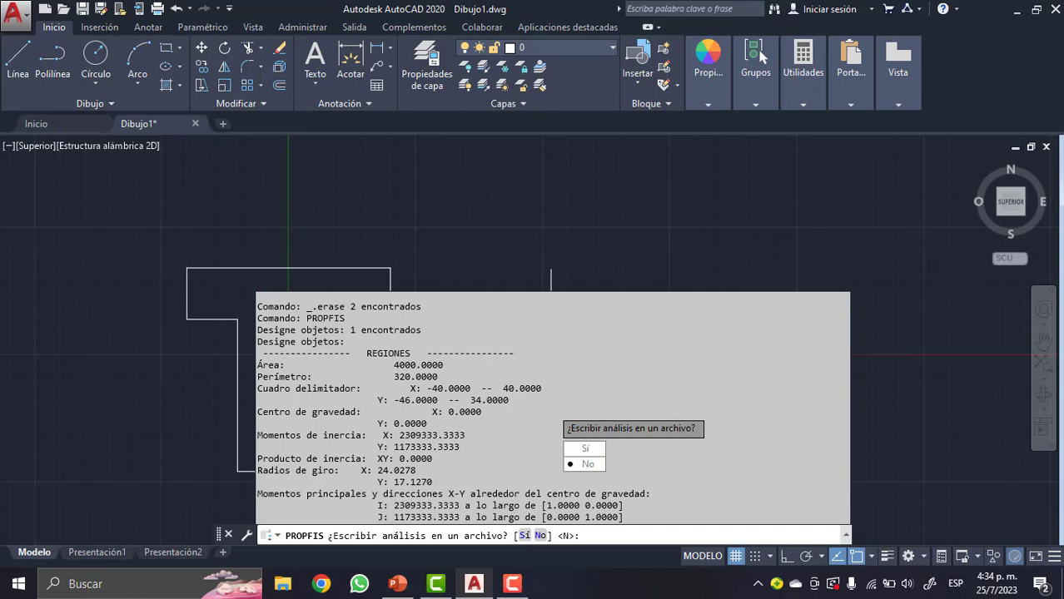
{"action": "double_click", "coordinate": [418, 435]}
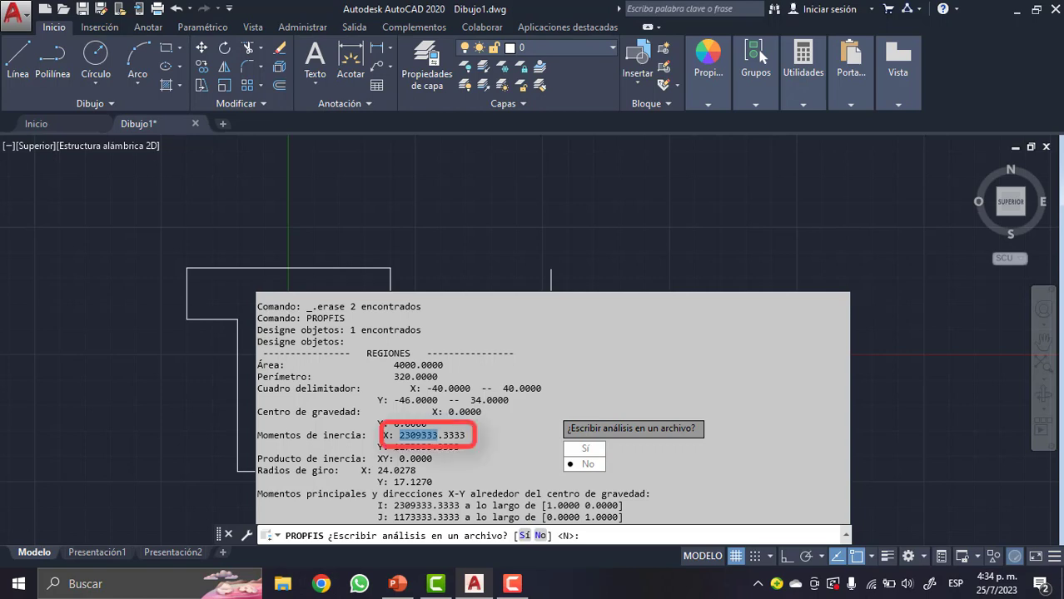
- Switch to the PowerPoint presentation and compare the moment of inertia about X with the worked calculation on slide 7
{"action": "left_click_drag", "start_coordinate": [437, 435], "coordinate": [438, 435]}
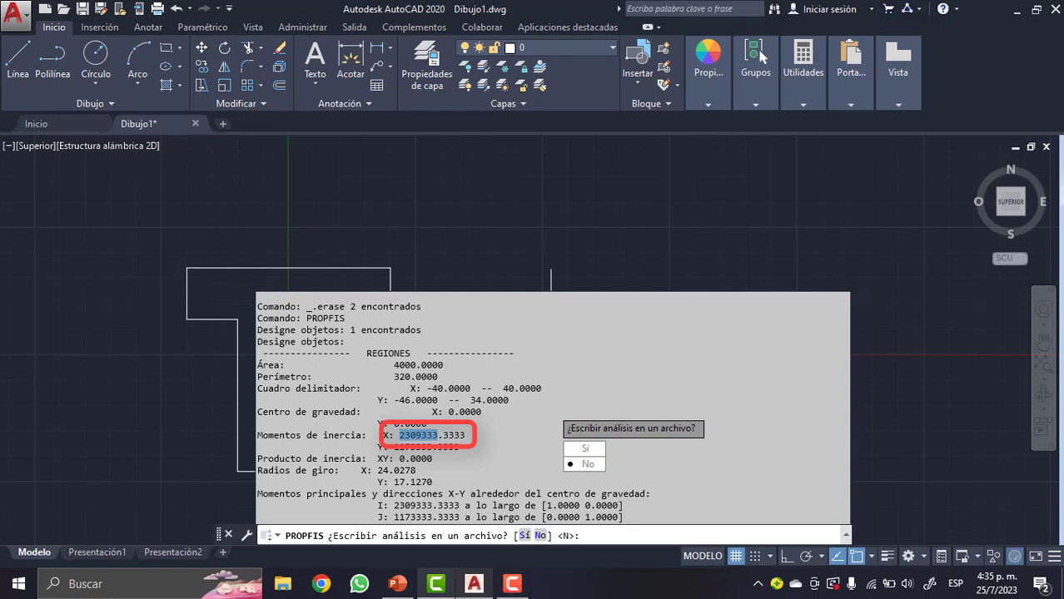
{"action": "mouse_move", "coordinate": [398, 584]}
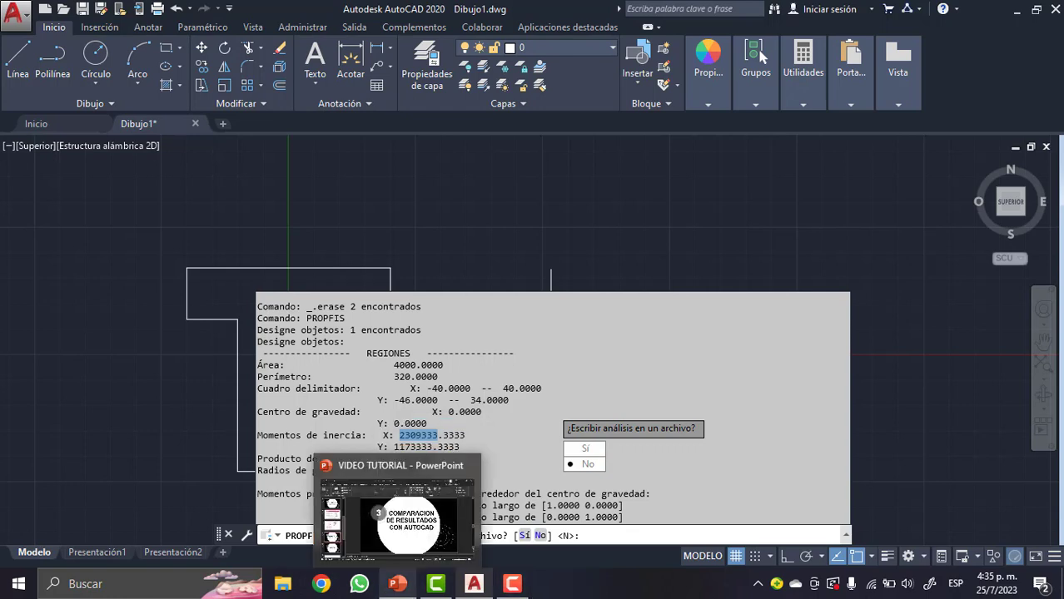
{"action": "left_click", "coordinate": [398, 585]}
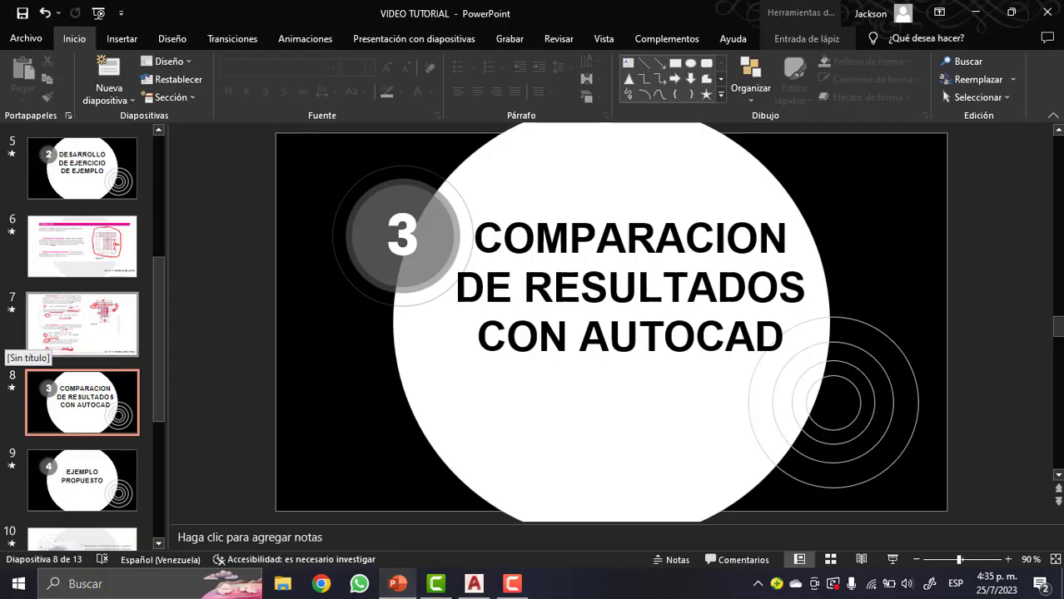
{"action": "left_click", "coordinate": [82, 325]}
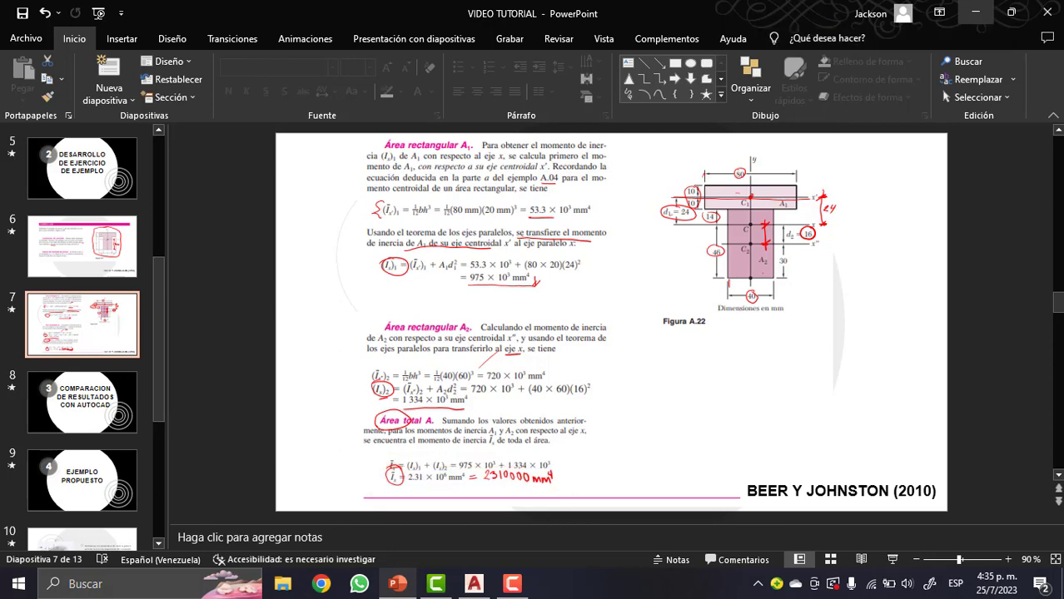
- Return to AutoCAD and finish PROPFIS without writing the analysis to a file
{"action": "left_click", "coordinate": [976, 12]}
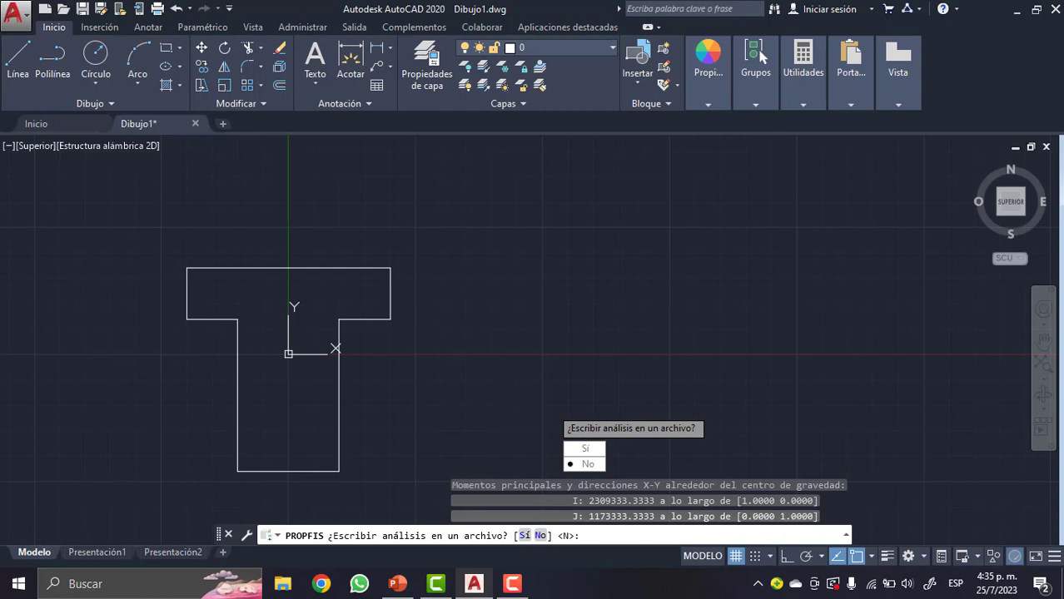
{"action": "left_click", "coordinate": [587, 463]}
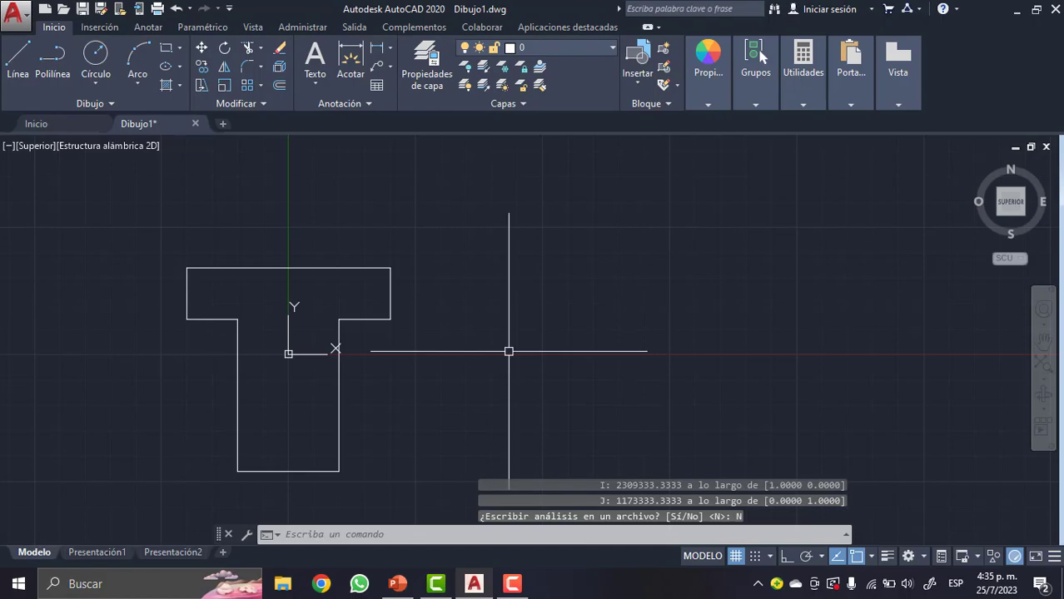